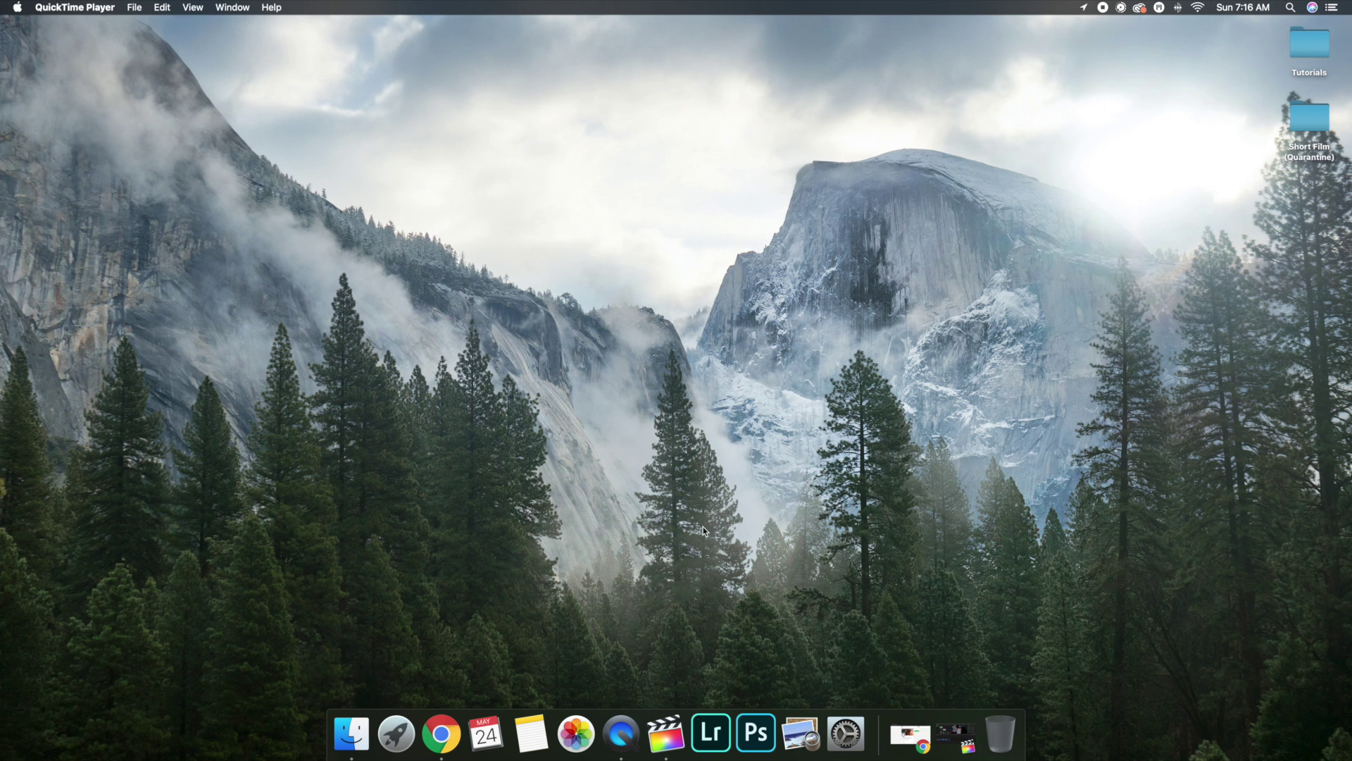
In a file browser, find the Adjustment Layer template under Movies > Motion Templates > Titles, then close it
{"action": "left_click", "coordinate": [905, 733]}
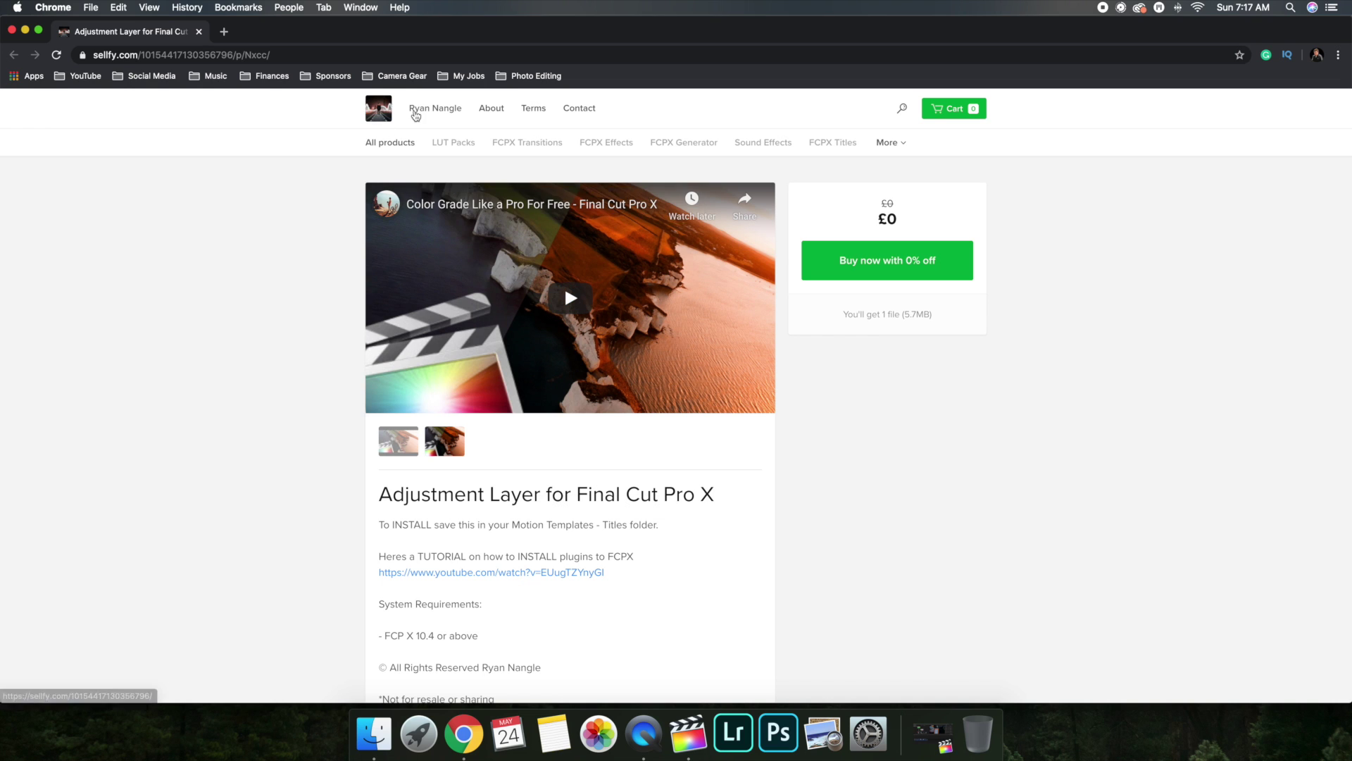
{"action": "left_click", "coordinate": [26, 31]}
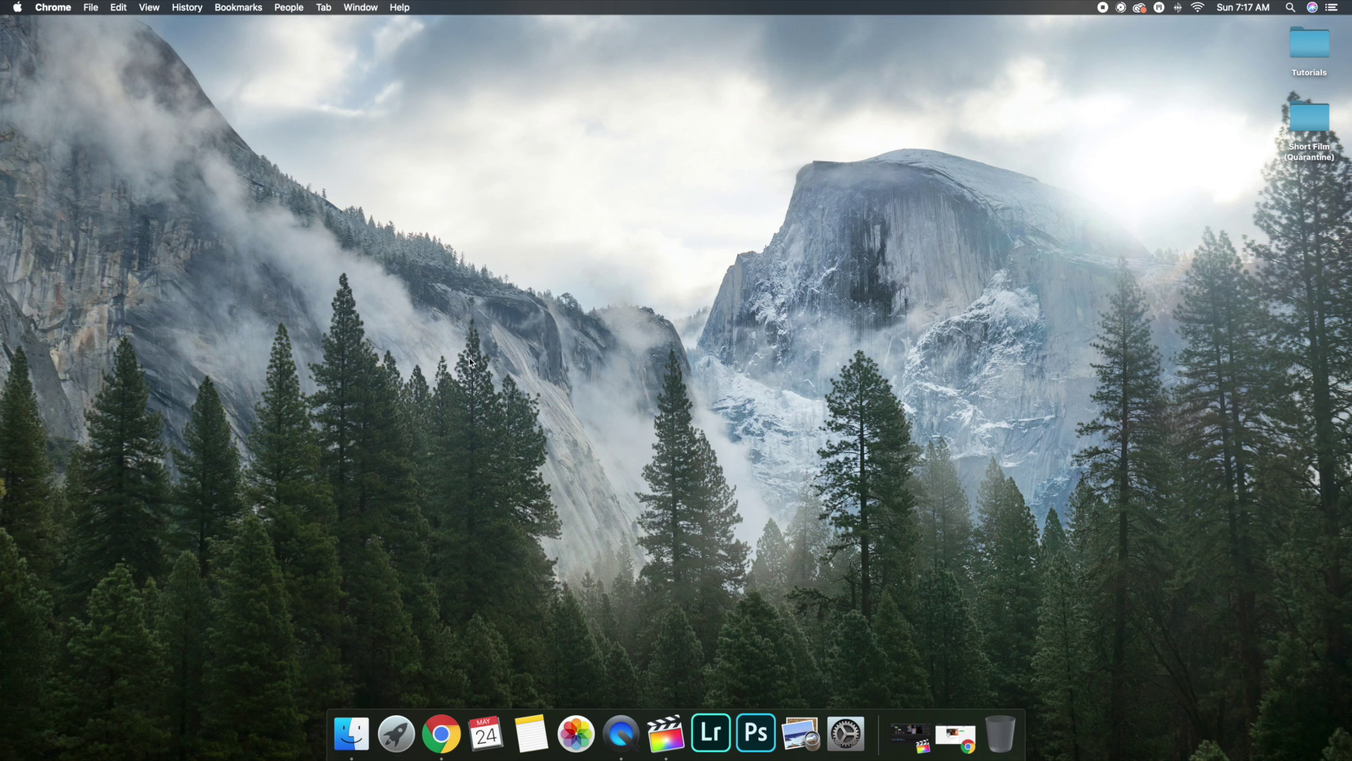
{"action": "left_click", "coordinate": [353, 733]}
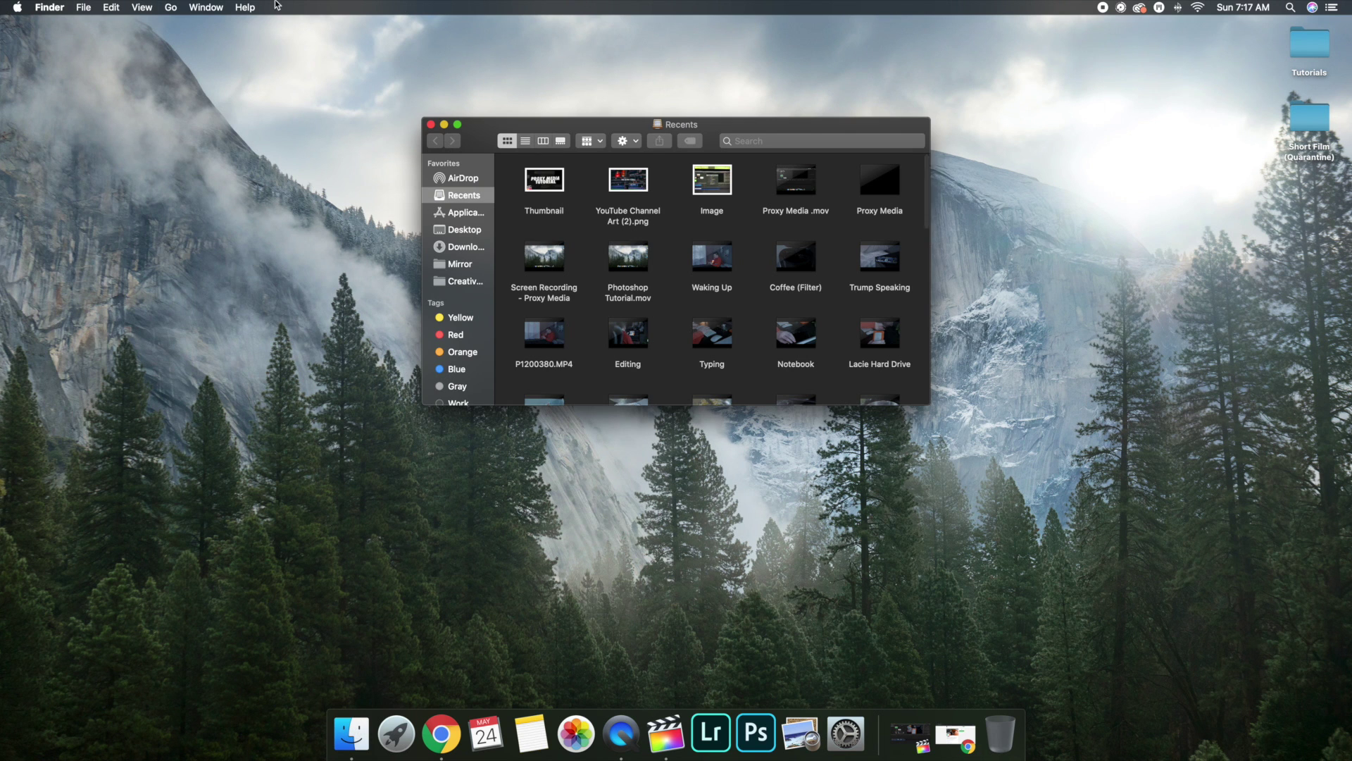
{"action": "left_click", "coordinate": [176, 7]}
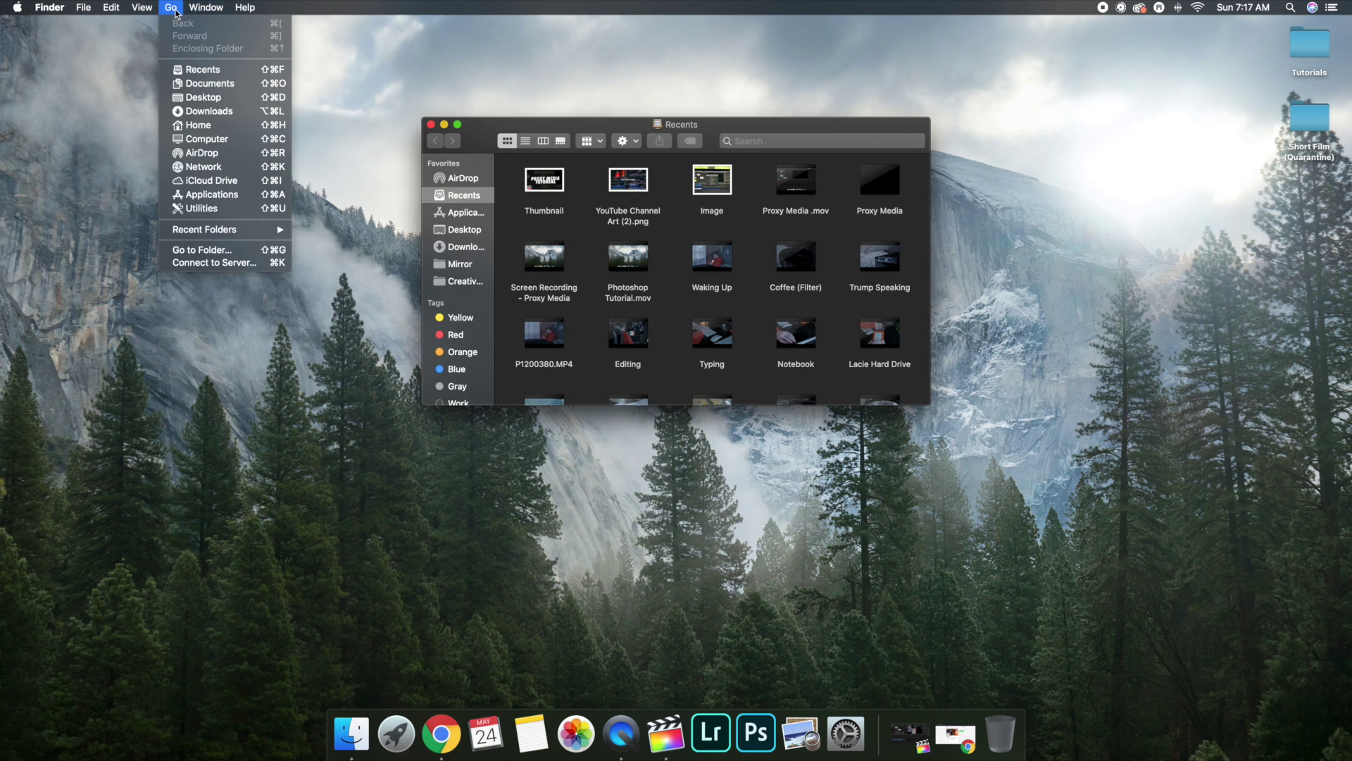
{"action": "left_click", "coordinate": [246, 121]}
{"action": "double_click", "coordinate": [679, 182]}
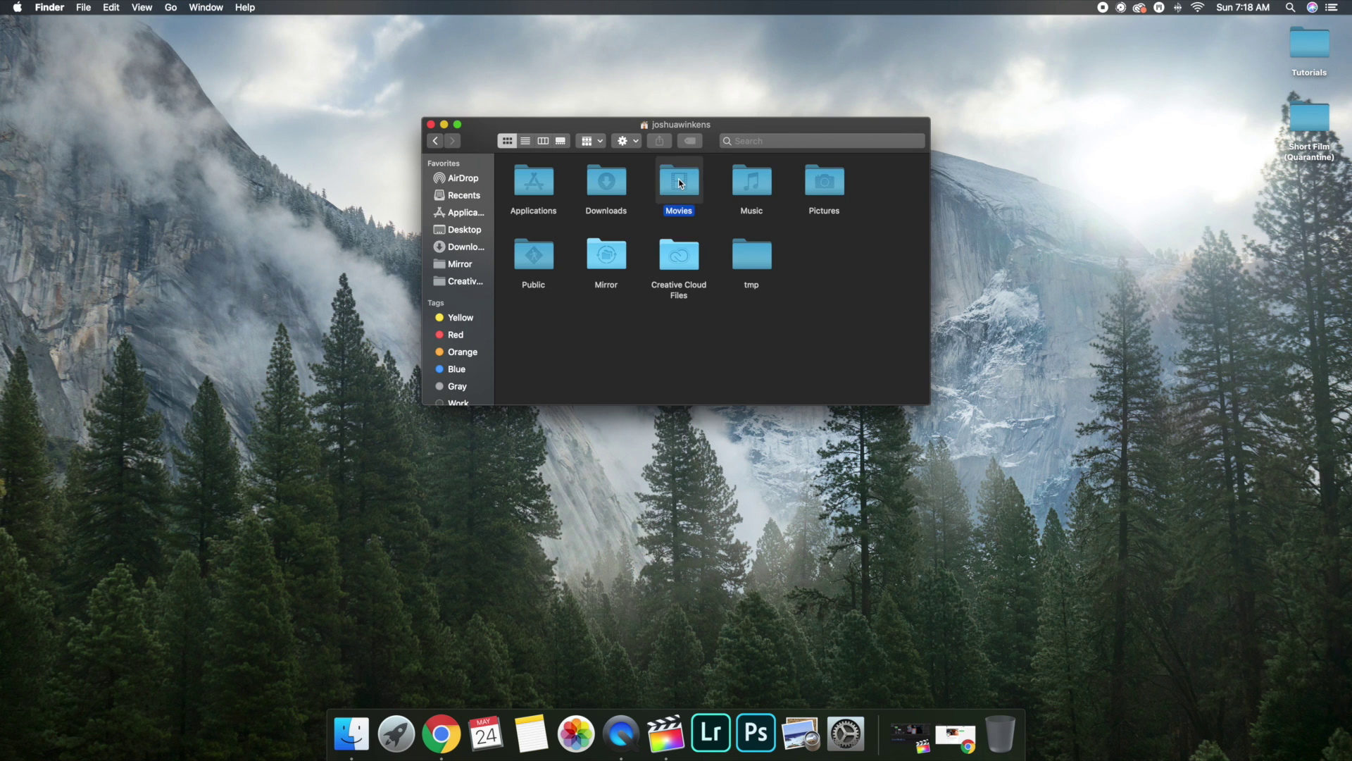
{"action": "double_click", "coordinate": [687, 185]}
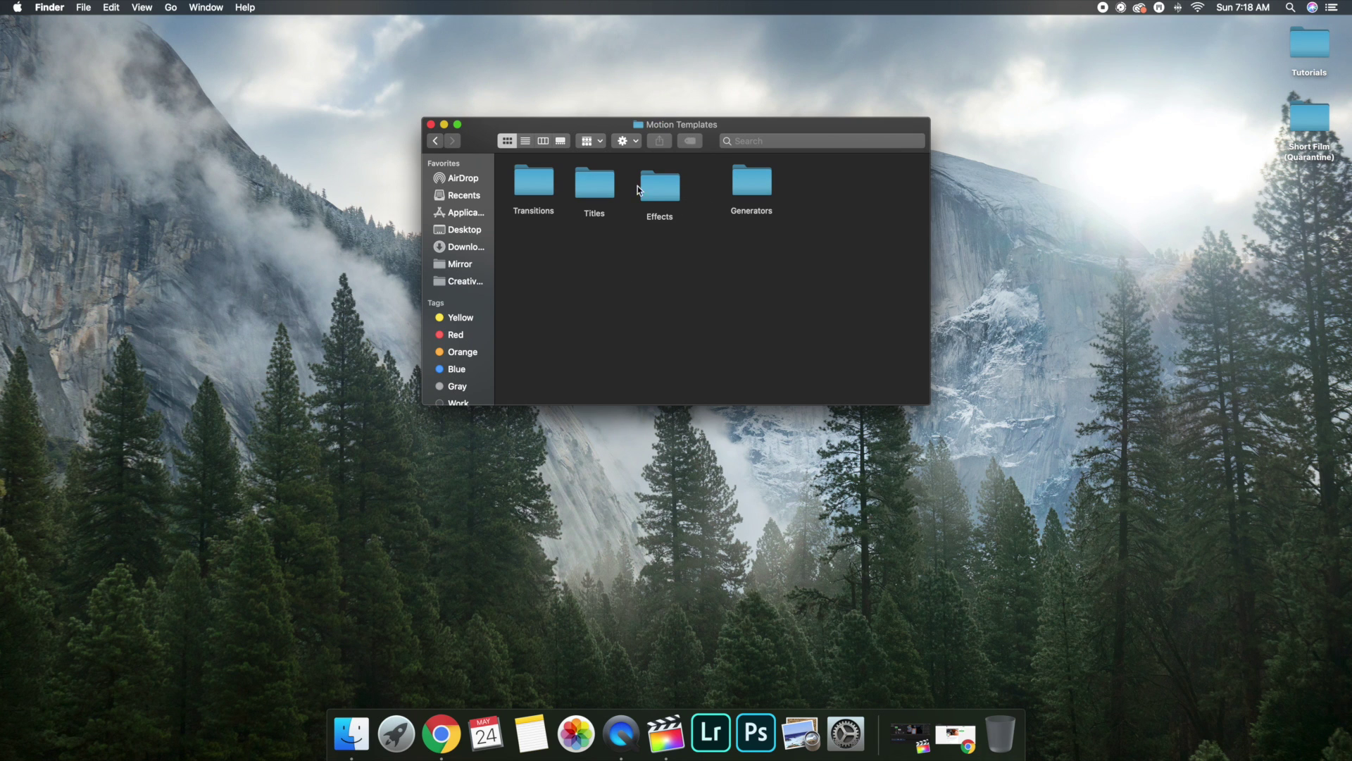
{"action": "double_click", "coordinate": [595, 185]}
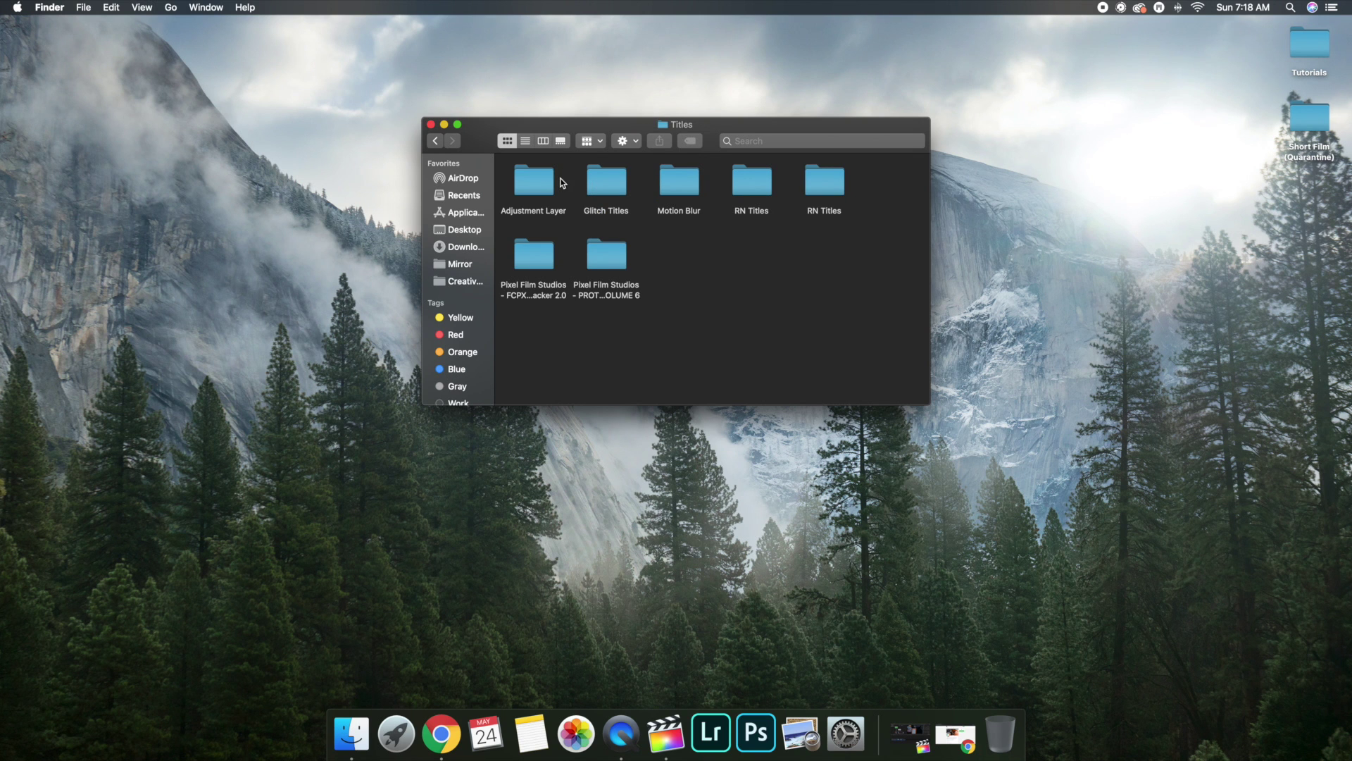
{"action": "left_click", "coordinate": [434, 142]}
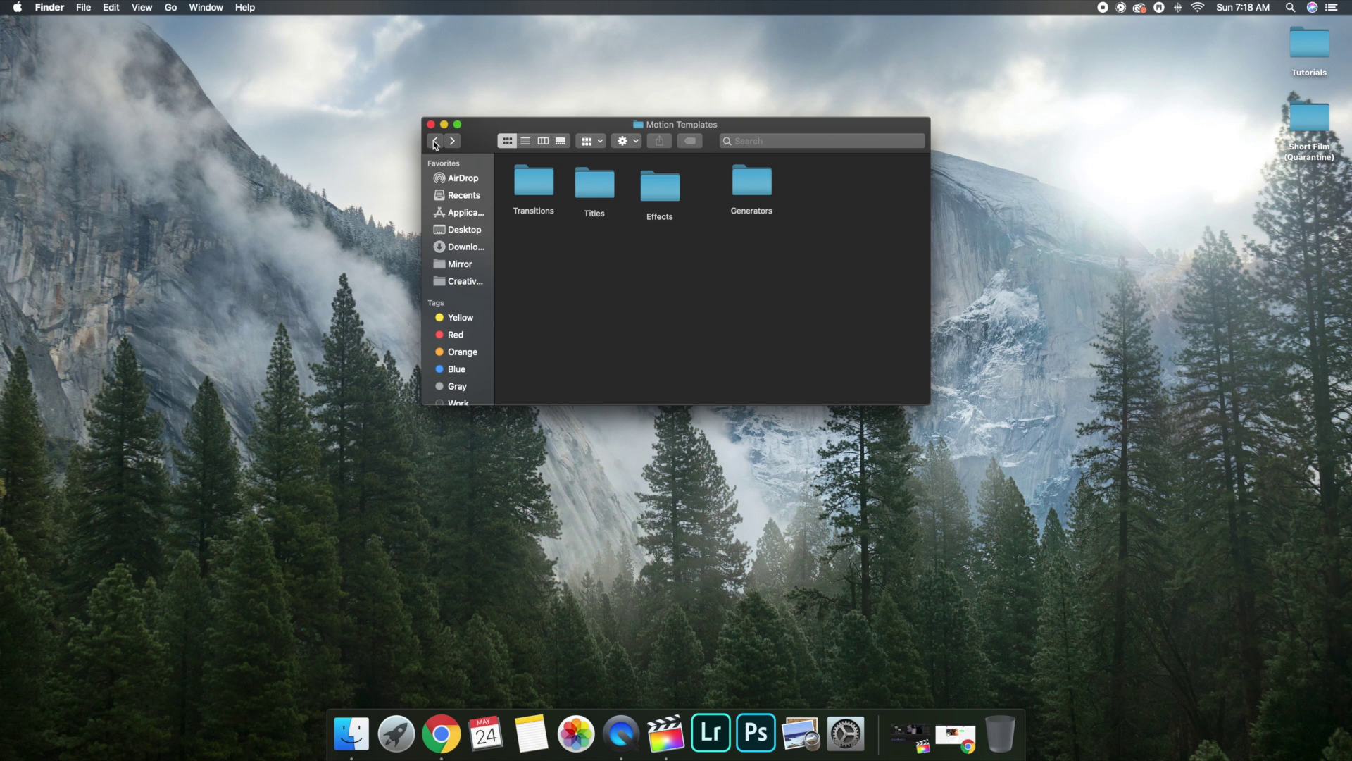
{"action": "left_click", "coordinate": [435, 142]}
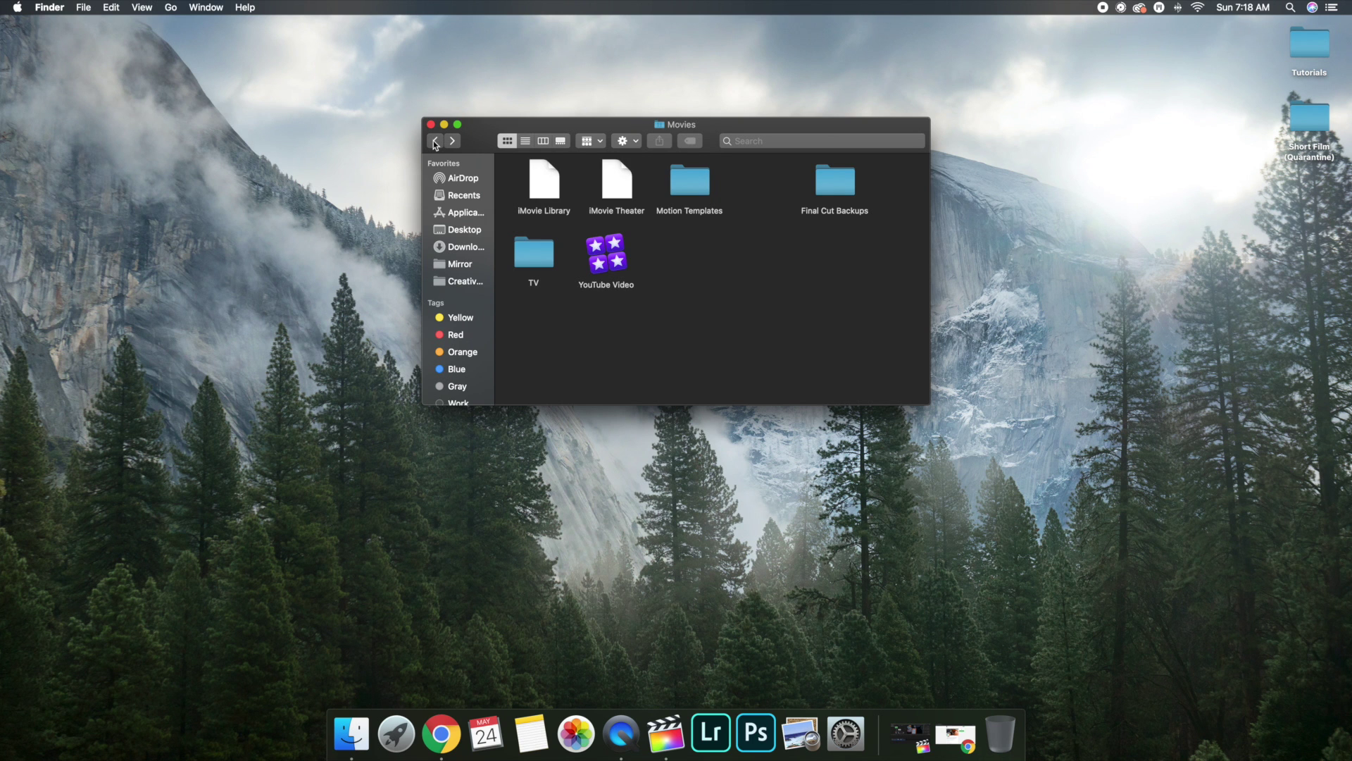
{"action": "left_click", "coordinate": [435, 142]}
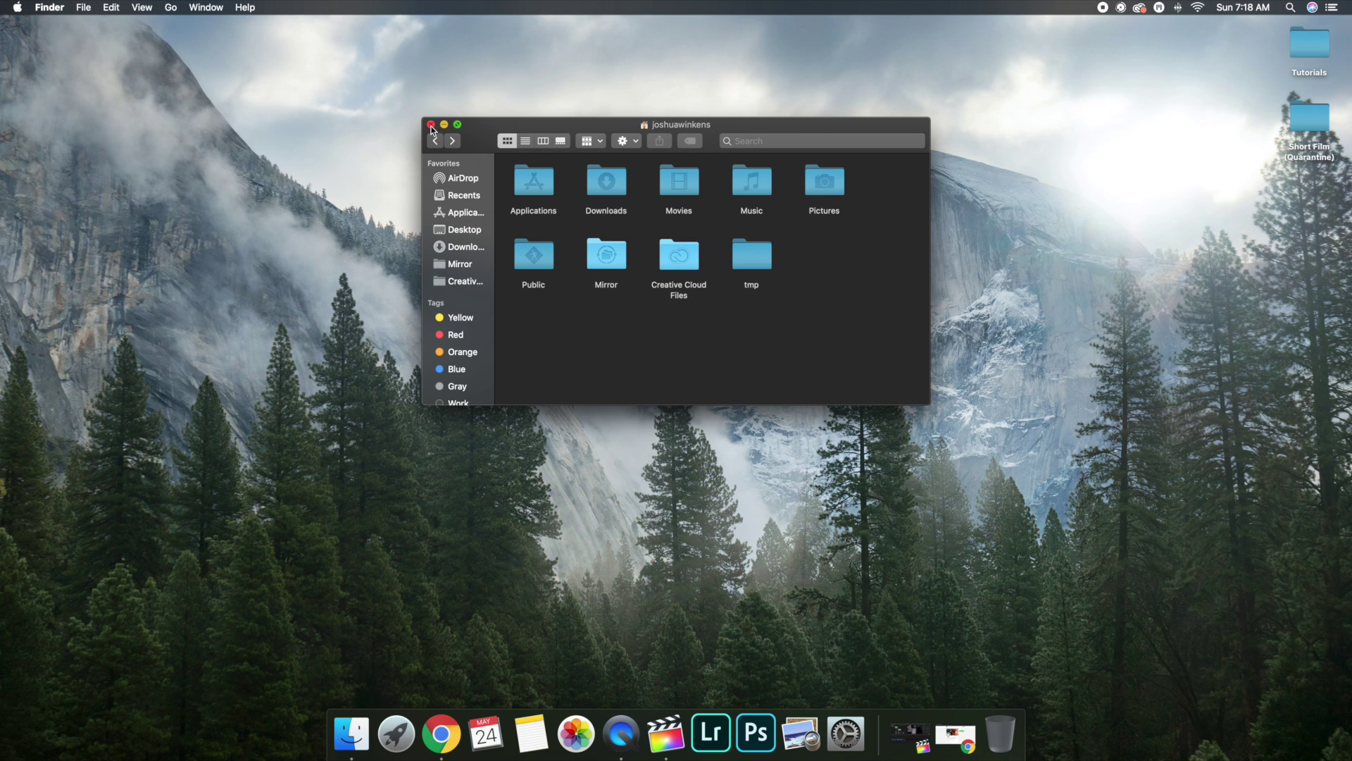
{"action": "left_click", "coordinate": [431, 125]}
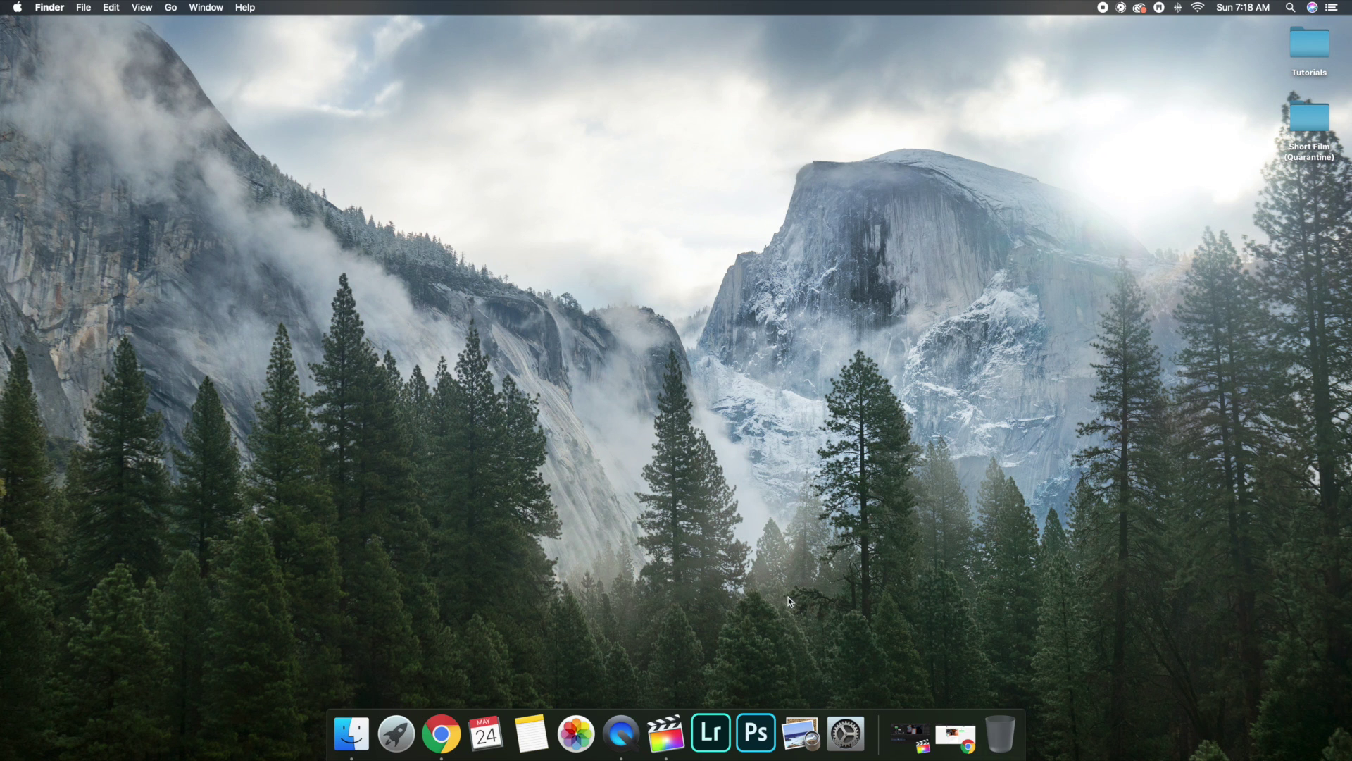
Return to the Short Film project and list the Adjustment Layer titles Long, Medium and Short
{"action": "left_click", "coordinate": [903, 744]}
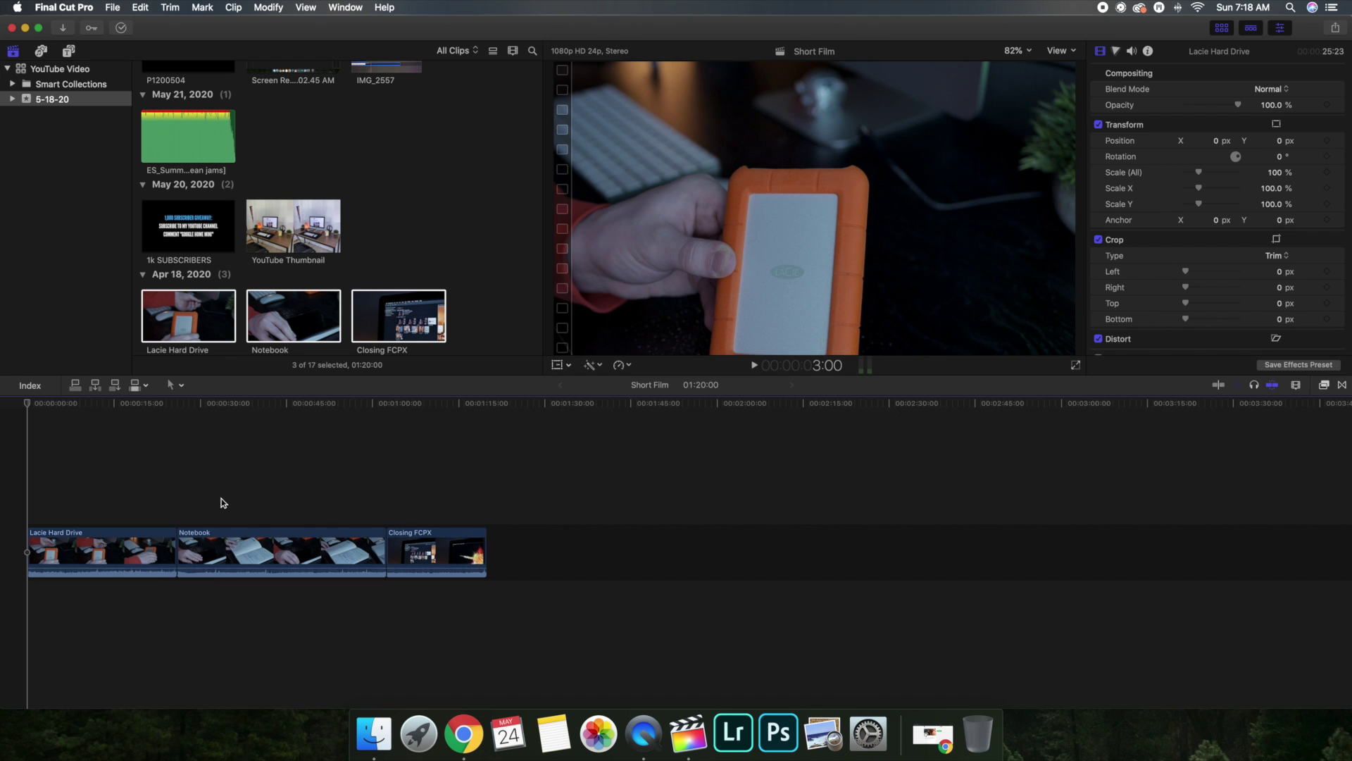
{"action": "left_click", "coordinate": [68, 50]}
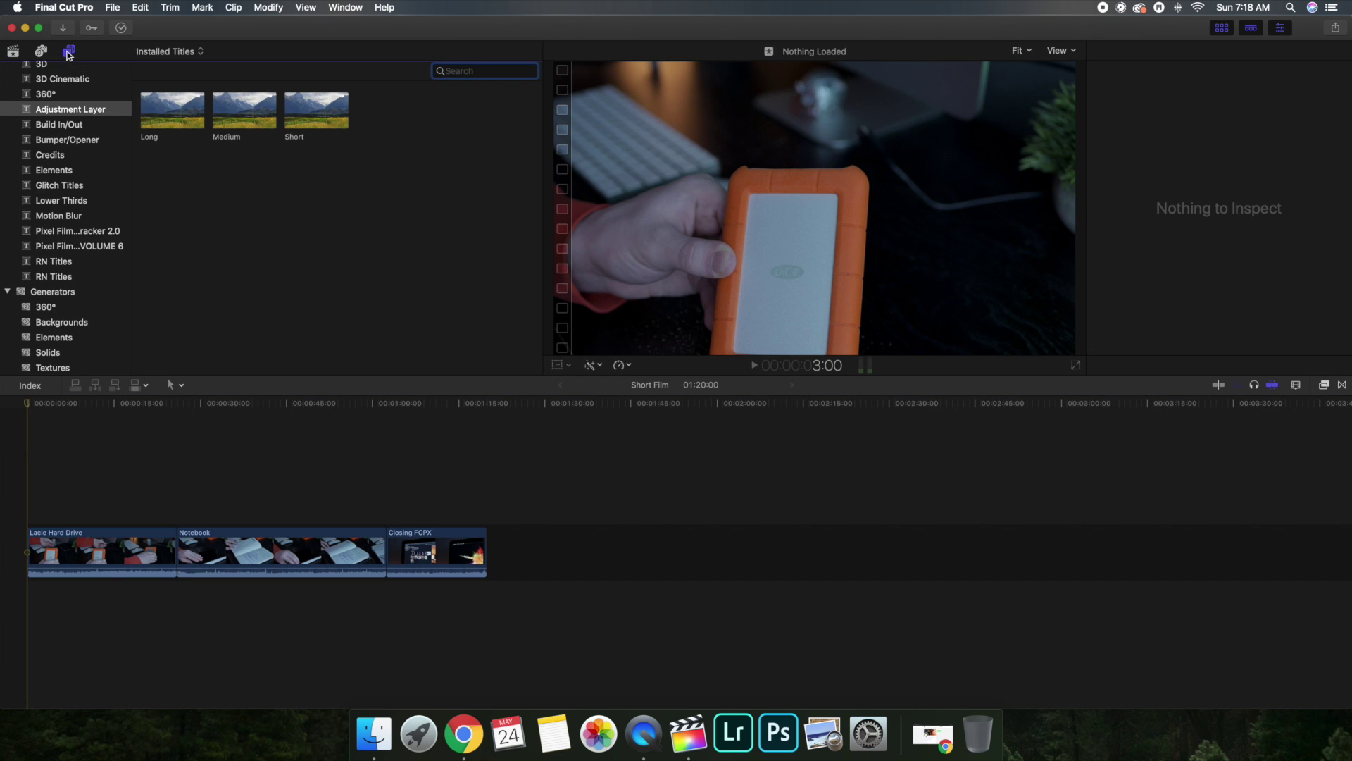
{"action": "left_click", "coordinate": [58, 108]}
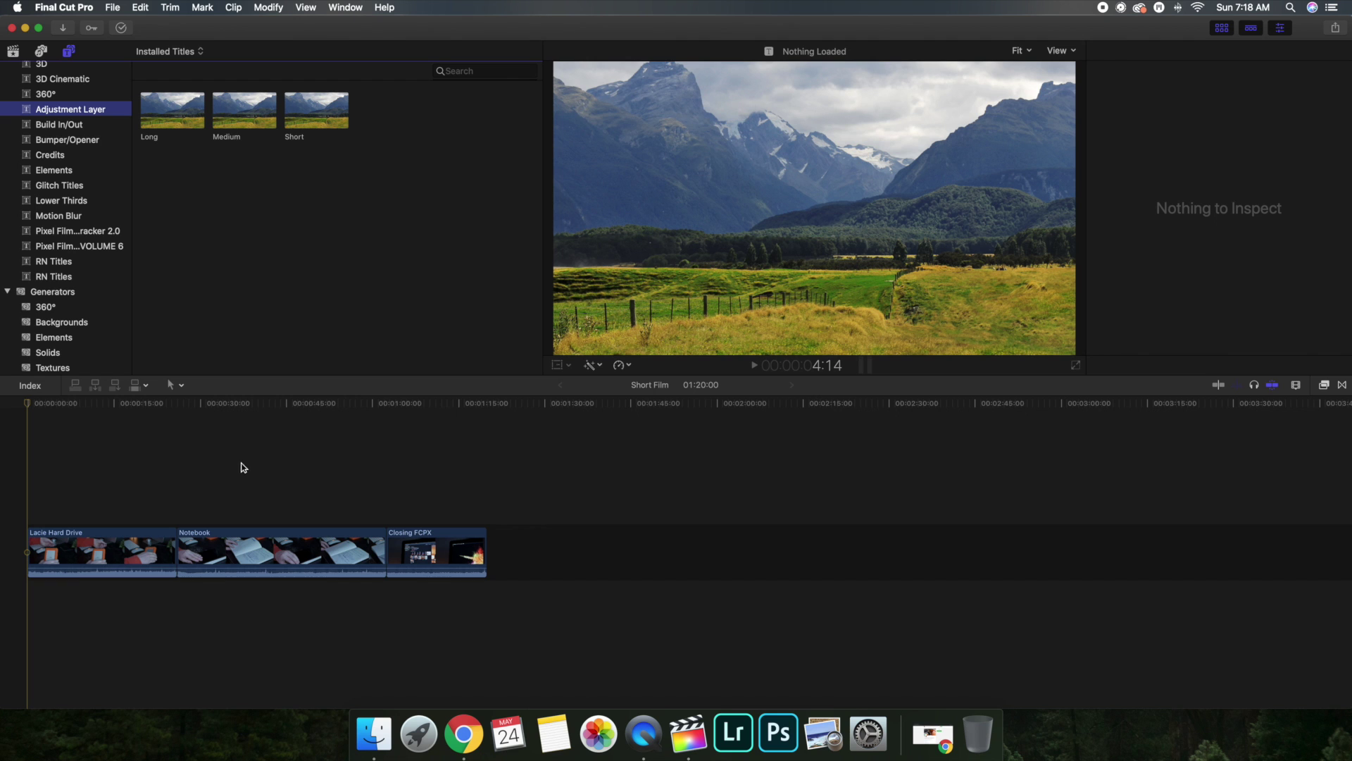
Place the Long adjustment layer above the first clip and stretch it over all three clips
{"action": "left_click", "coordinate": [168, 113]}
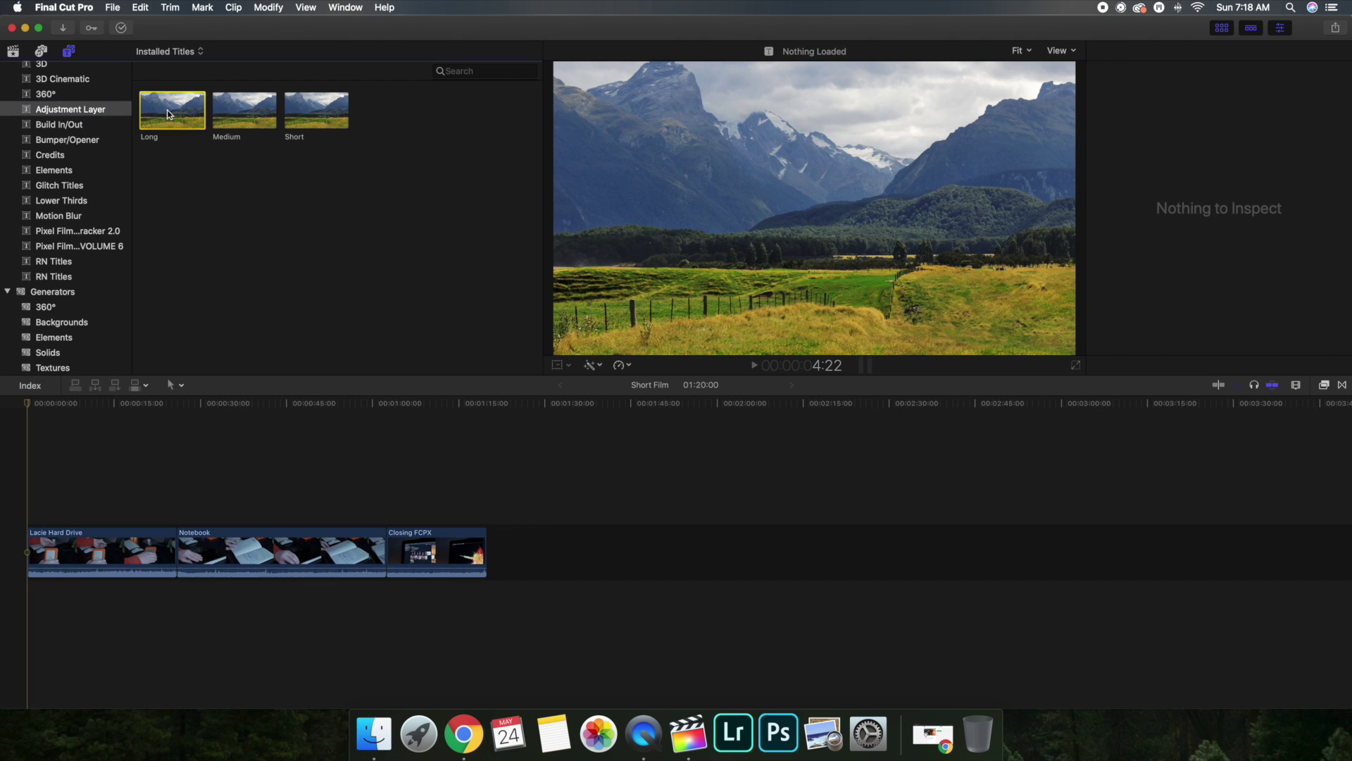
{"action": "left_click_drag", "start_coordinate": [171, 110], "coordinate": [19, 489]}
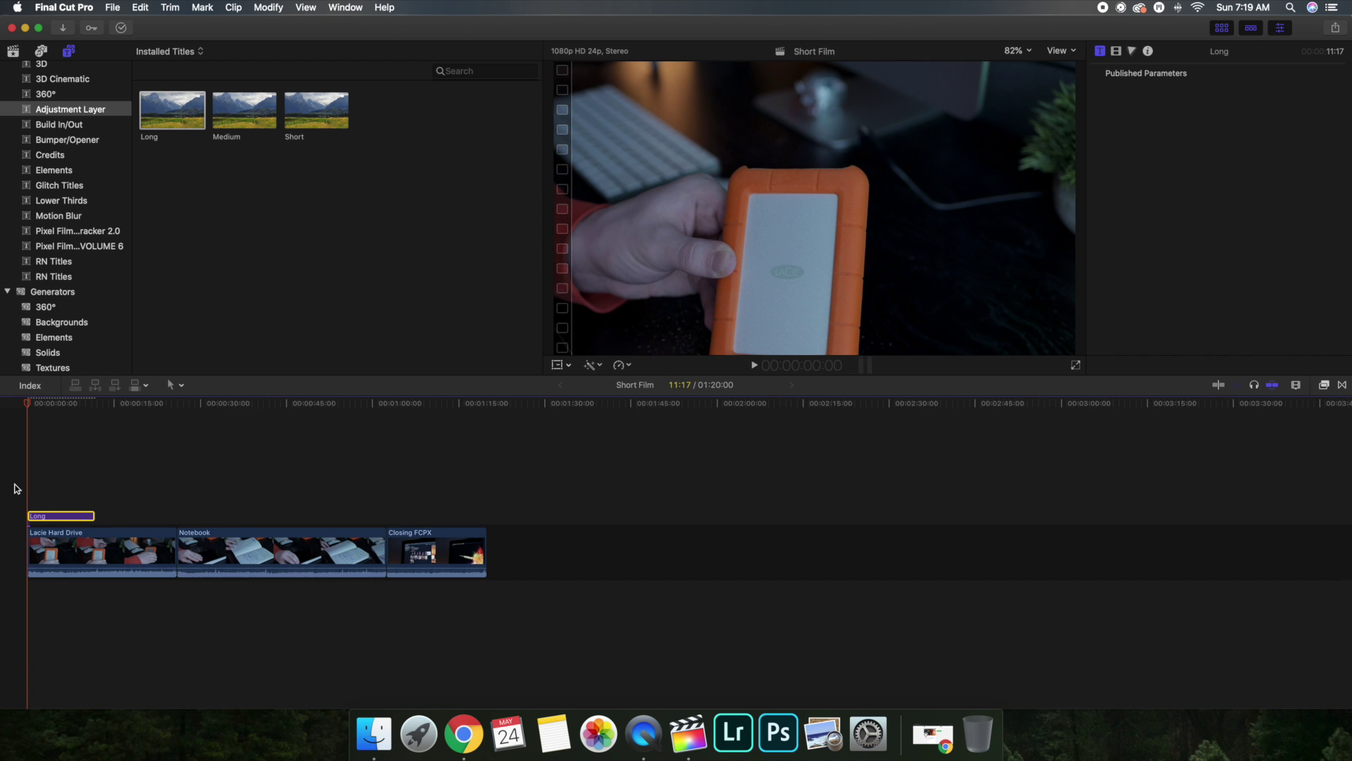
{"action": "left_click_drag", "start_coordinate": [93, 515], "coordinate": [482, 518]}
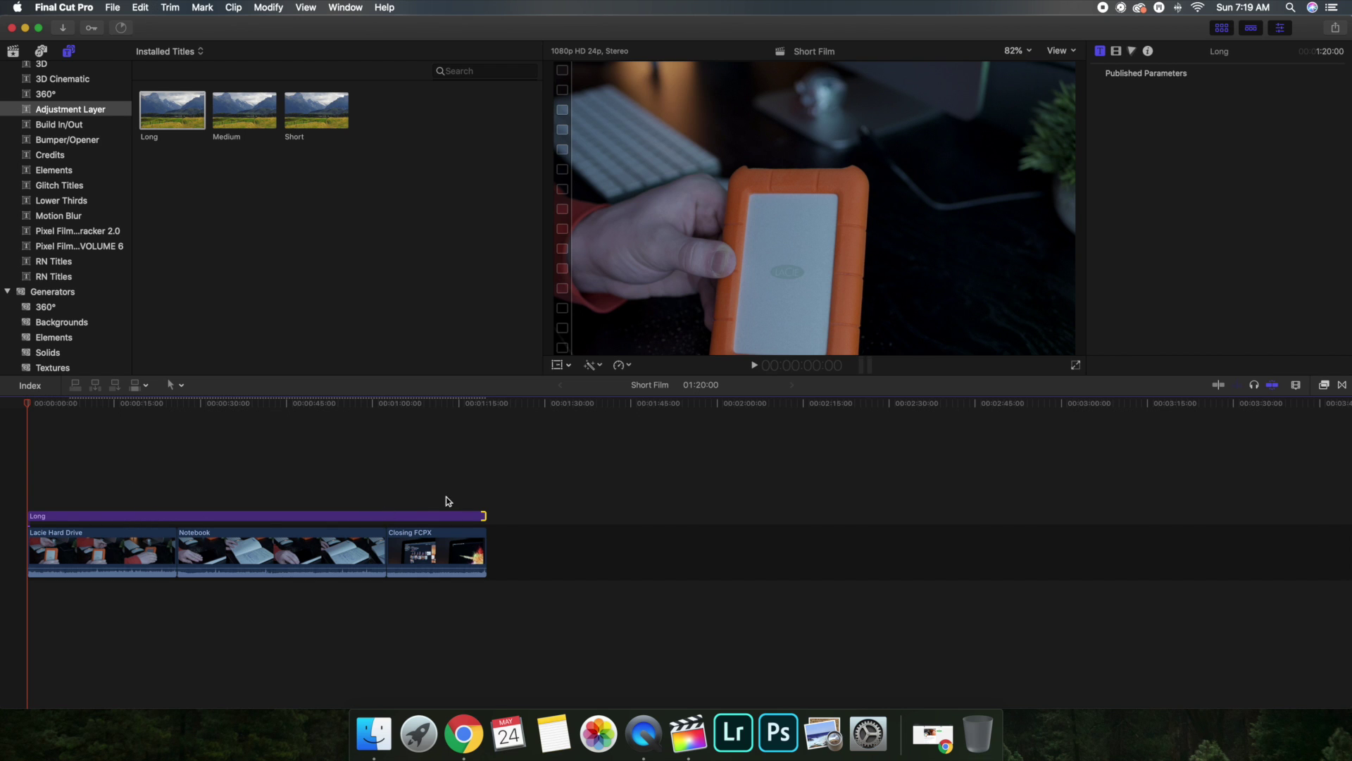
{"action": "left_click", "coordinate": [16, 498]}
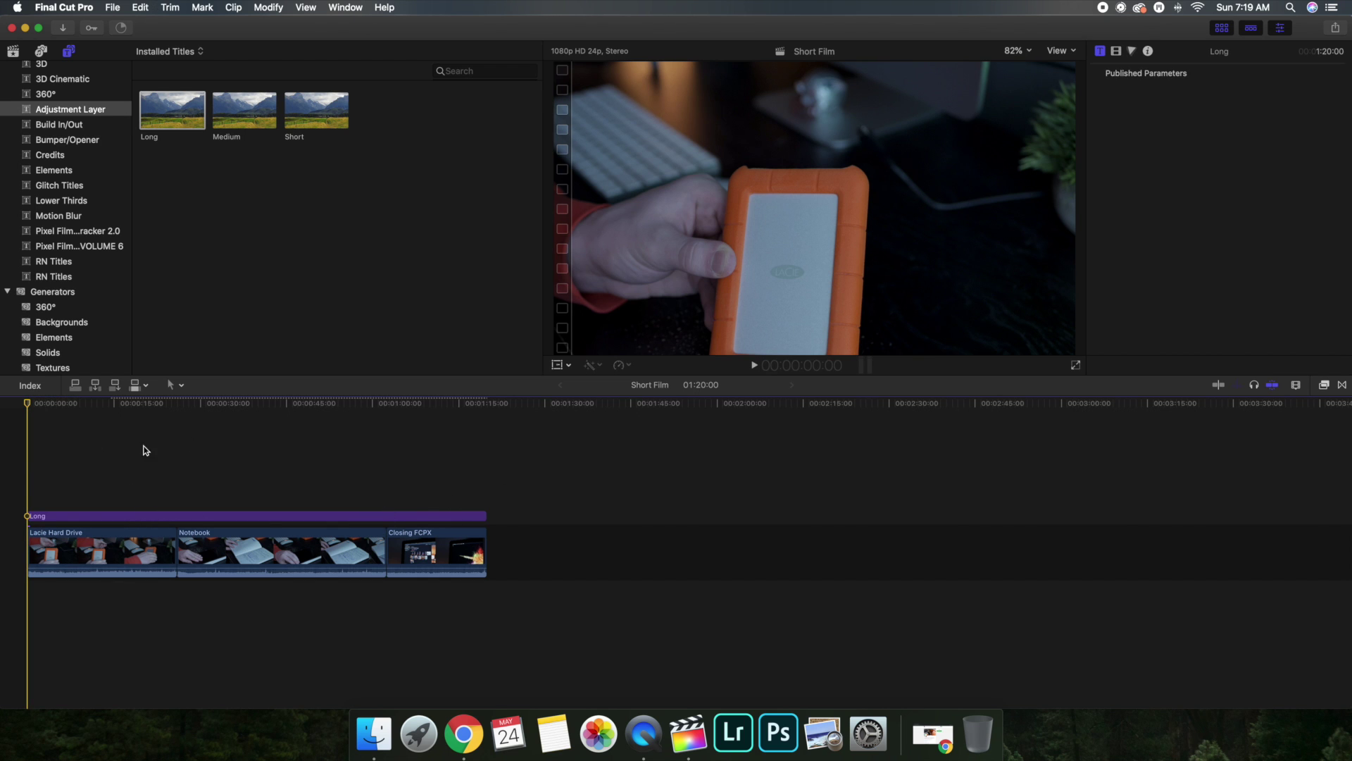
{"action": "left_click", "coordinate": [479, 471]}
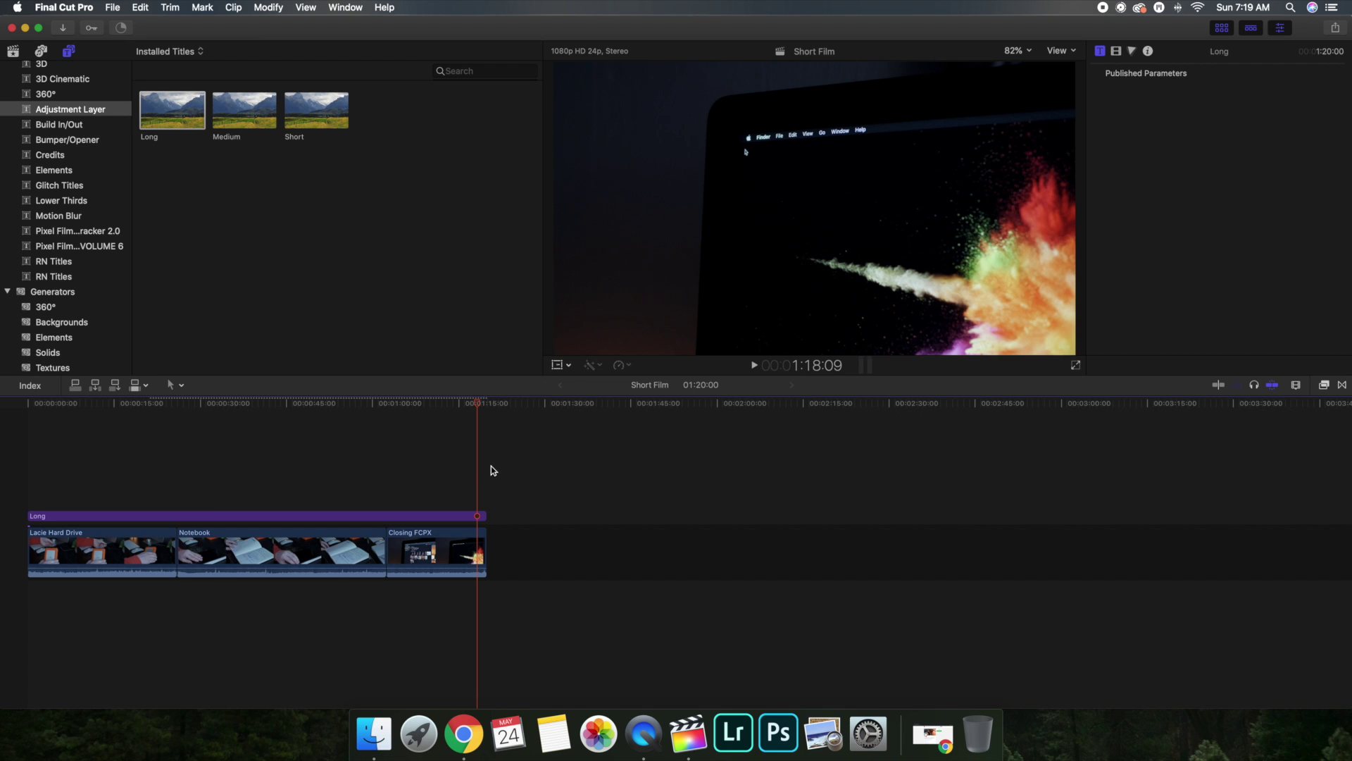
{"action": "left_click", "coordinate": [492, 467]}
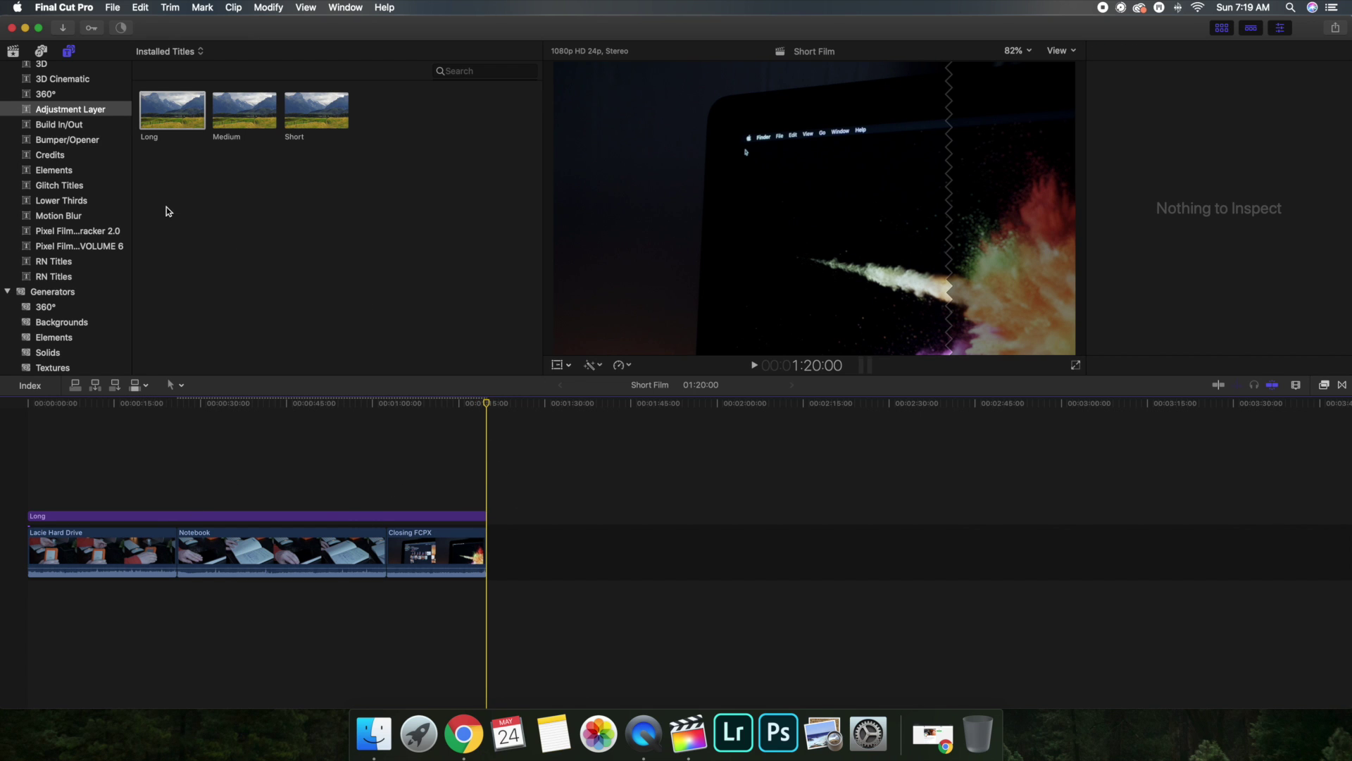
{"action": "left_click", "coordinate": [12, 51]}
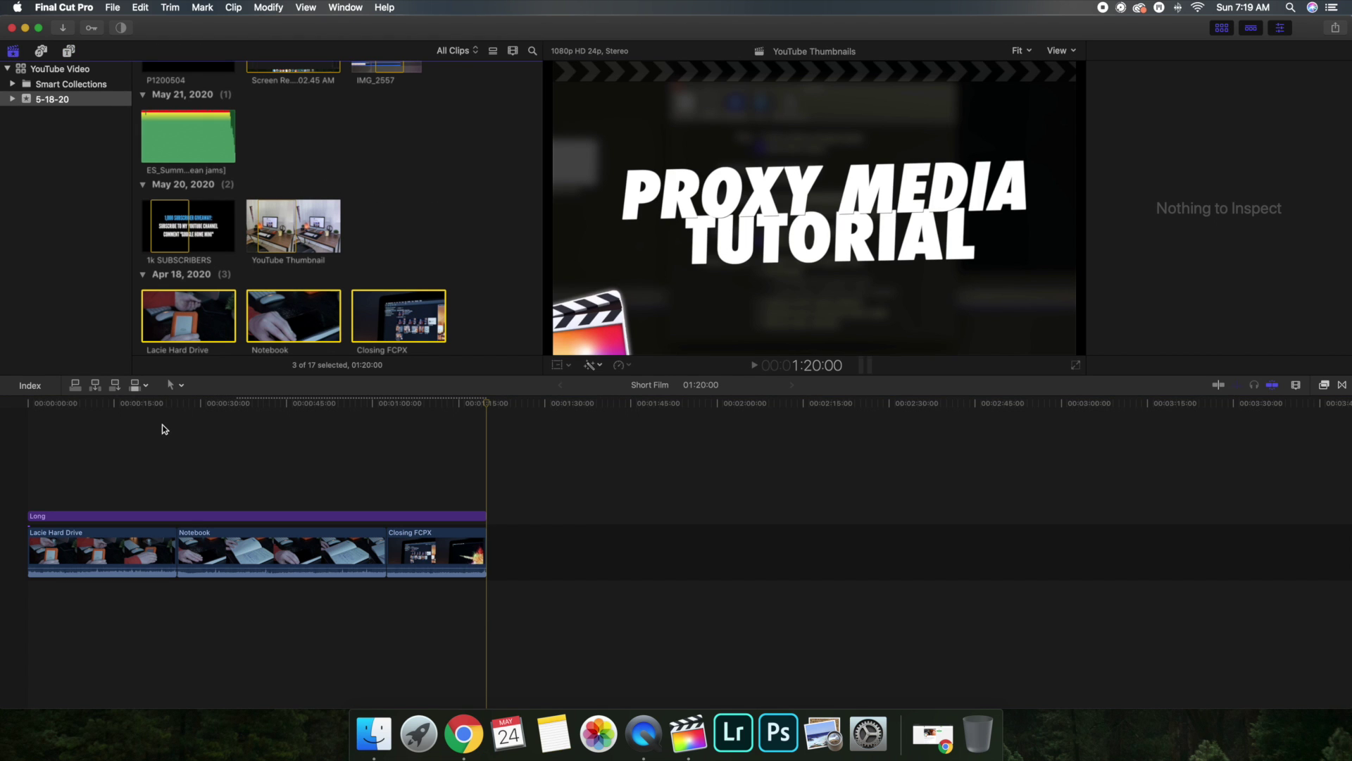
Move the playhead to the timeline start and list the Blur effects in the Effects browser
{"action": "left_click", "coordinate": [31, 459]}
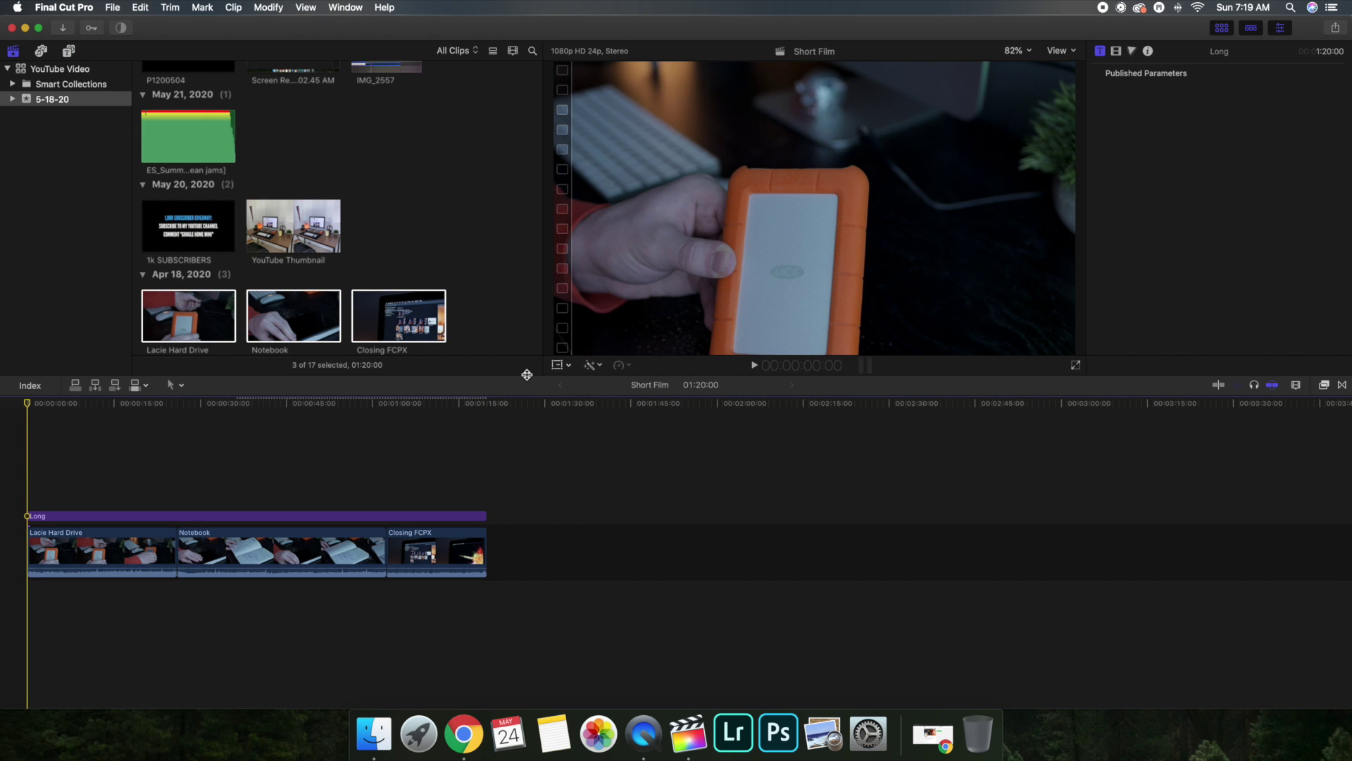
{"action": "left_click", "coordinate": [1325, 385]}
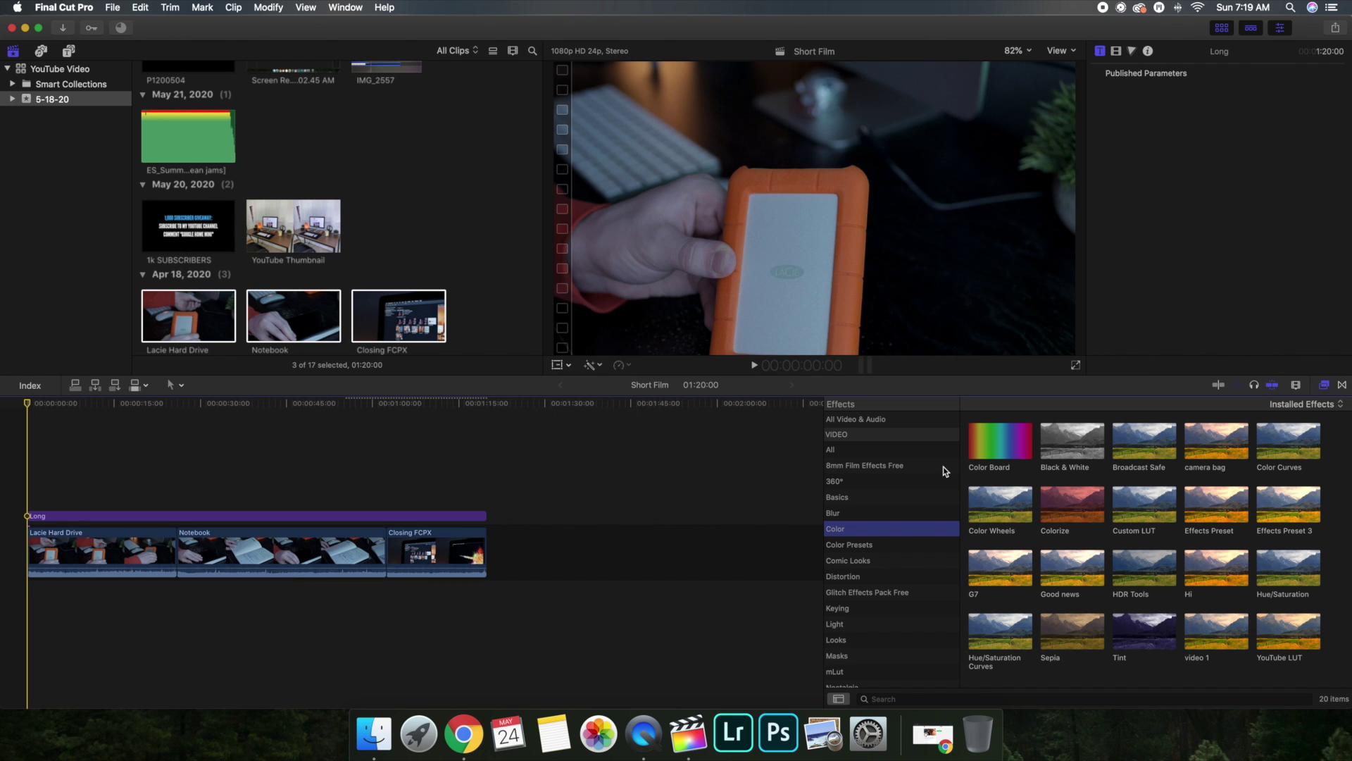
{"action": "left_click", "coordinate": [848, 514]}
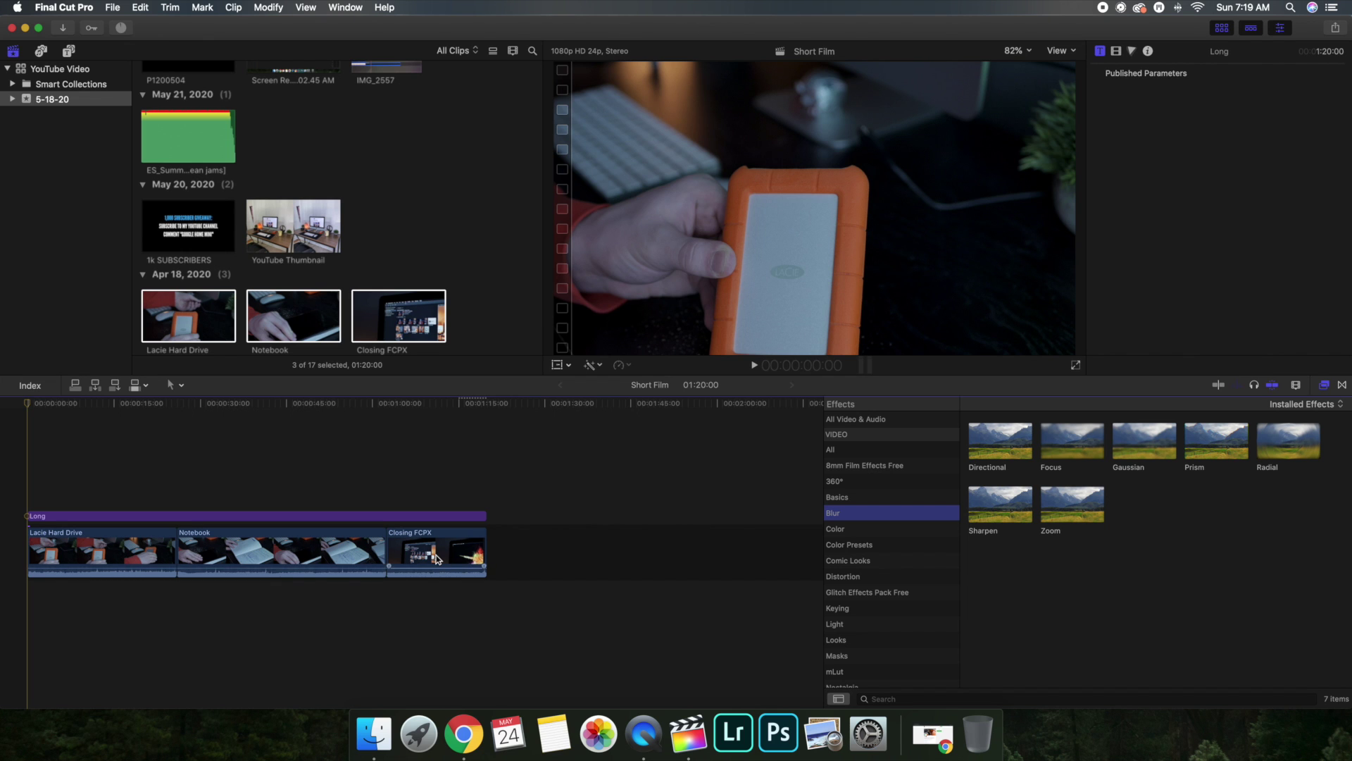
Apply Gaussian blur to the Long layer and check it on each clip, then list Comic Looks
{"action": "left_click", "coordinate": [1149, 439]}
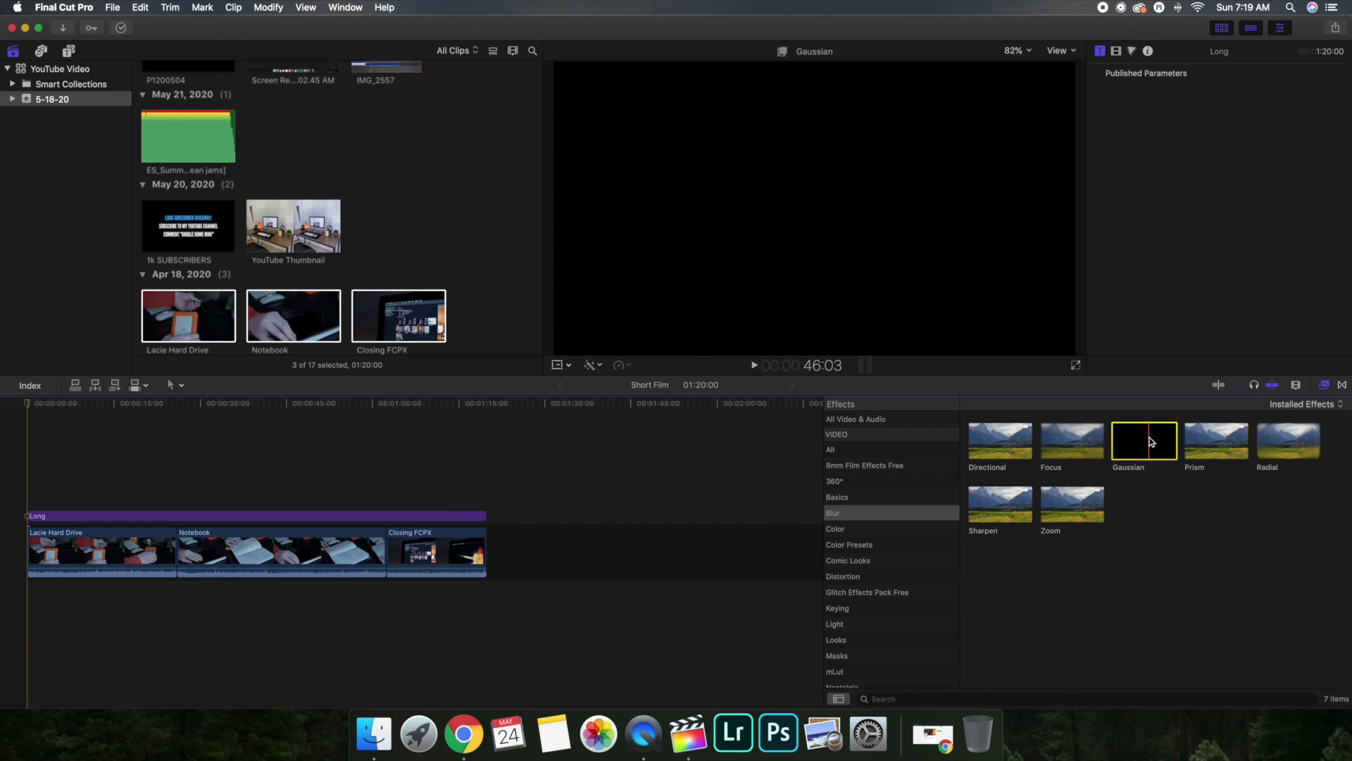
{"action": "left_click_drag", "start_coordinate": [1149, 440], "coordinate": [404, 517]}
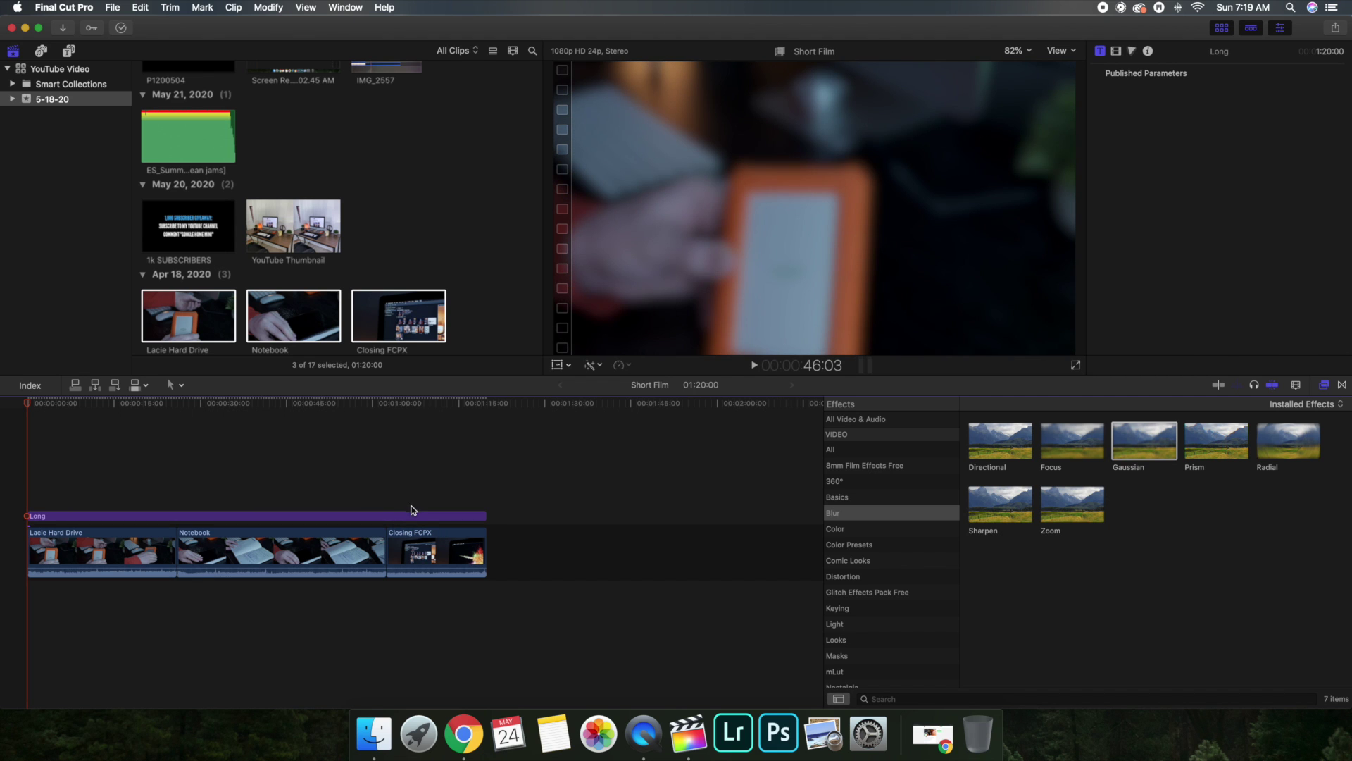
{"action": "left_click", "coordinate": [132, 487]}
{"action": "left_click", "coordinate": [275, 477]}
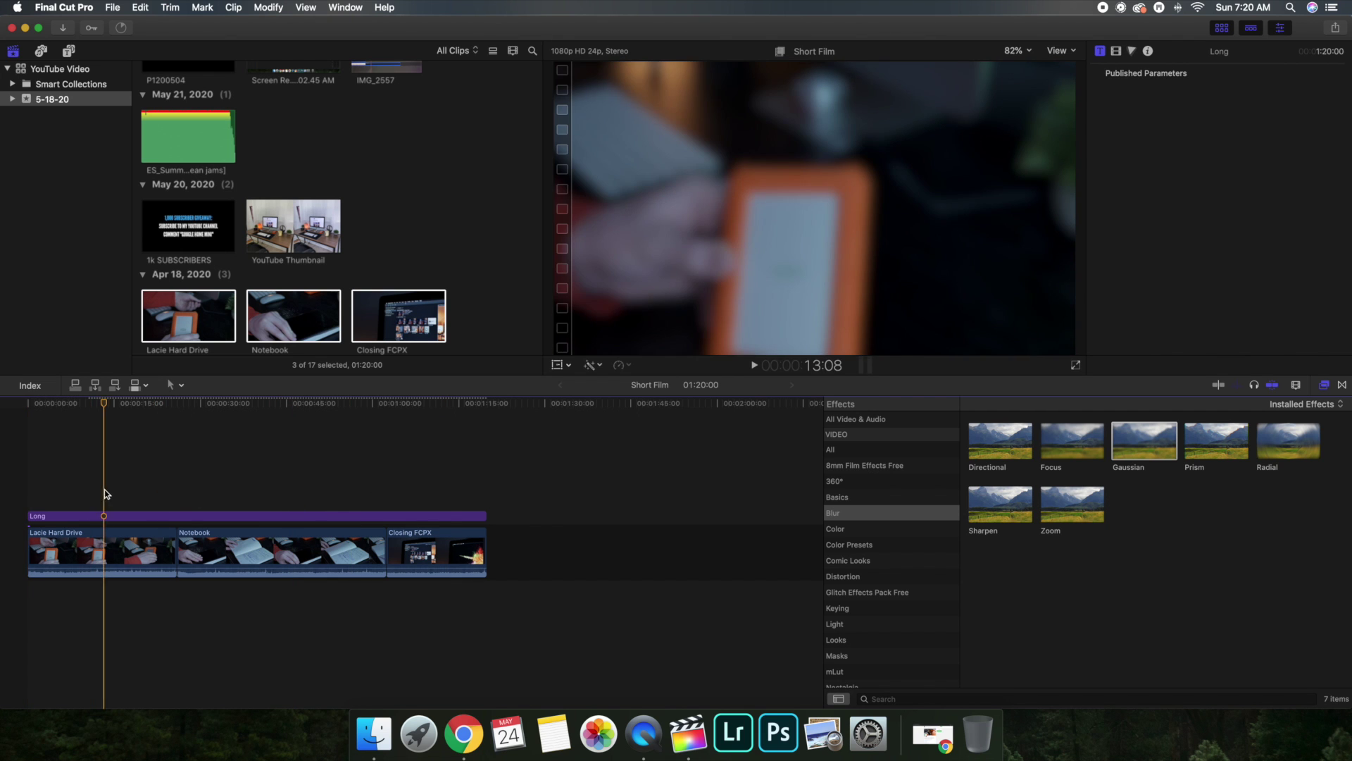
{"action": "left_click", "coordinate": [290, 490]}
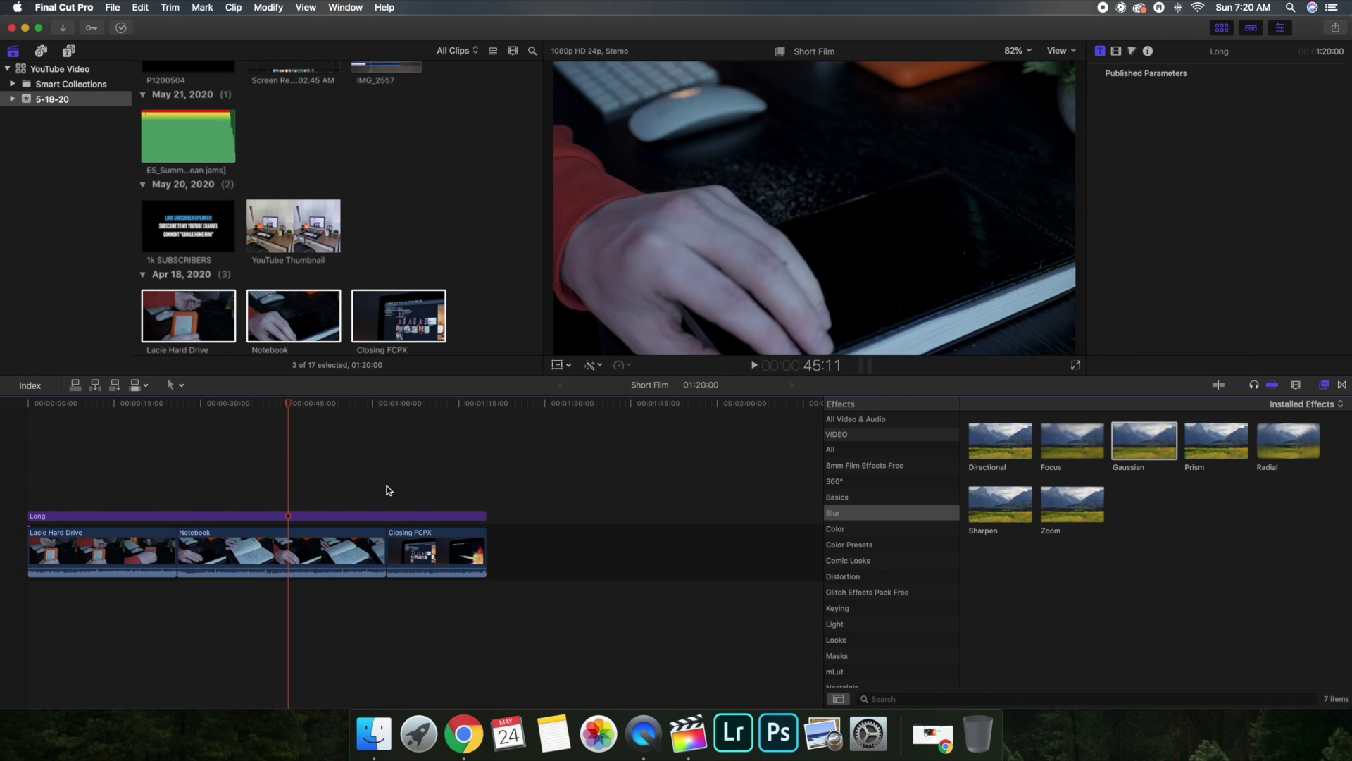
{"action": "left_click", "coordinate": [132, 497]}
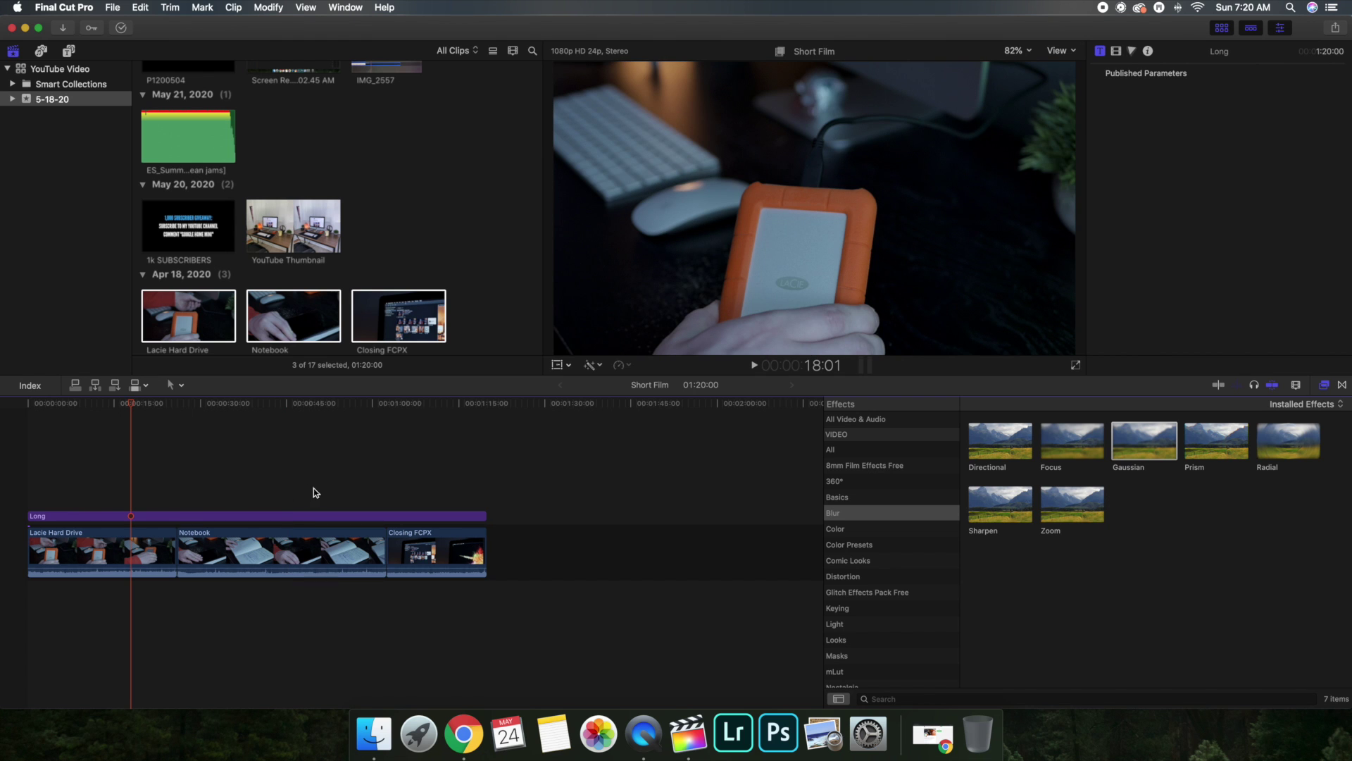
{"action": "left_click", "coordinate": [857, 559]}
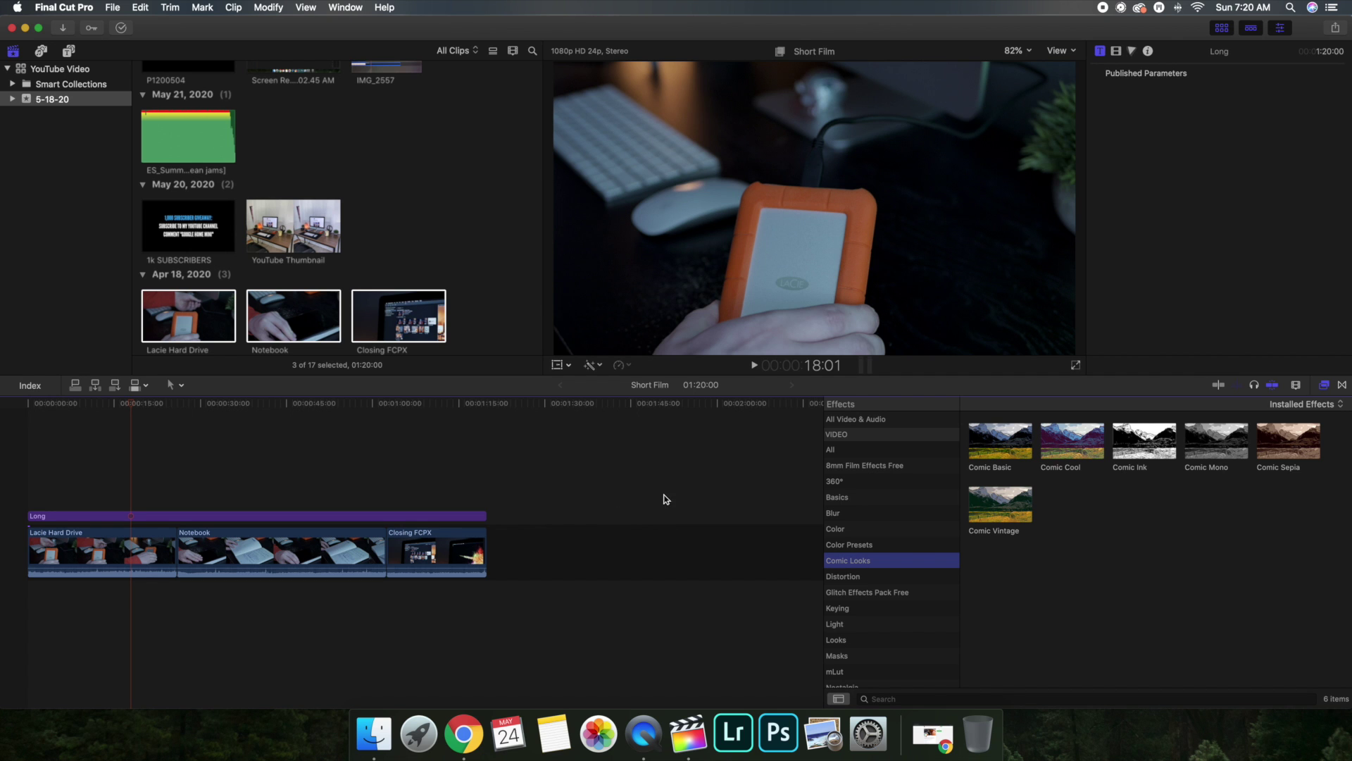
Apply the Comic Basic look to the adjustment layer, then list the Color effects
{"action": "left_click", "coordinate": [996, 446]}
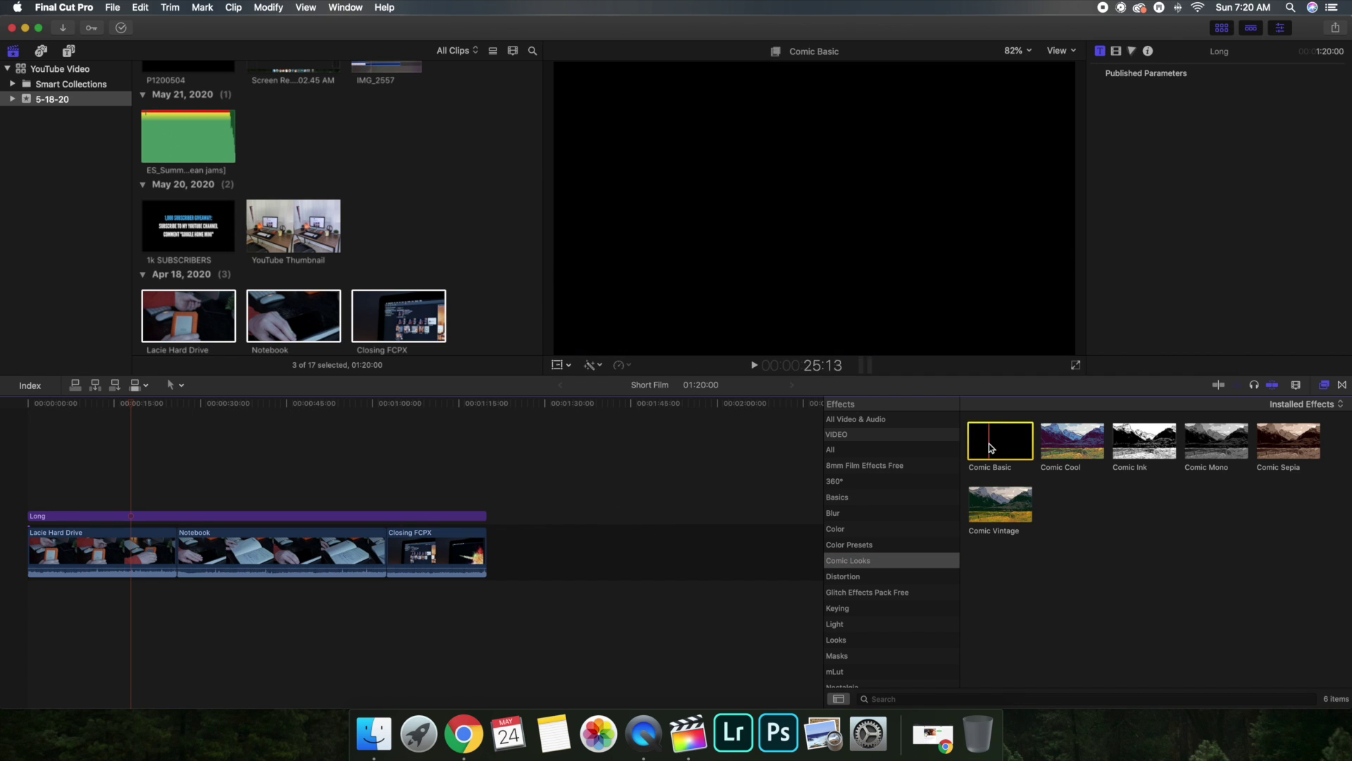
{"action": "left_click_drag", "start_coordinate": [1023, 446], "coordinate": [454, 519]}
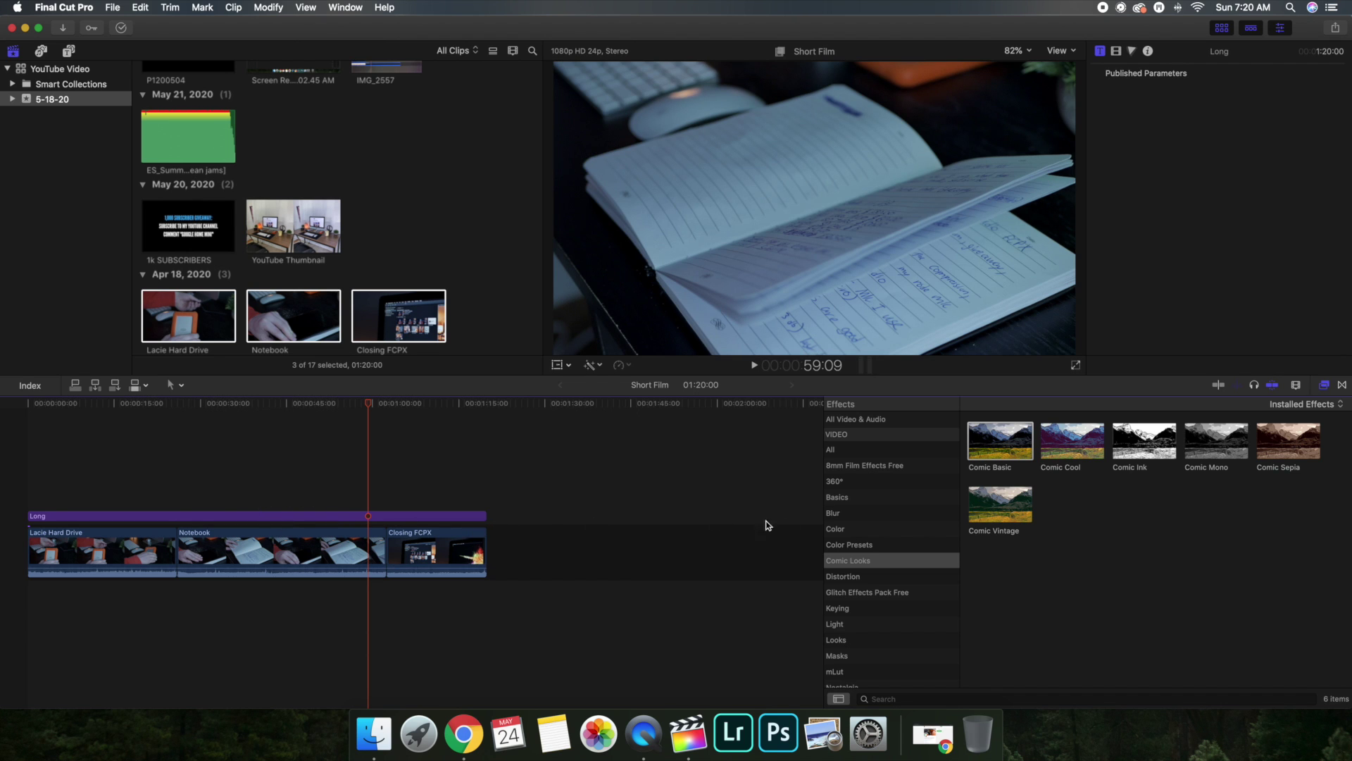
{"action": "left_click", "coordinate": [840, 528]}
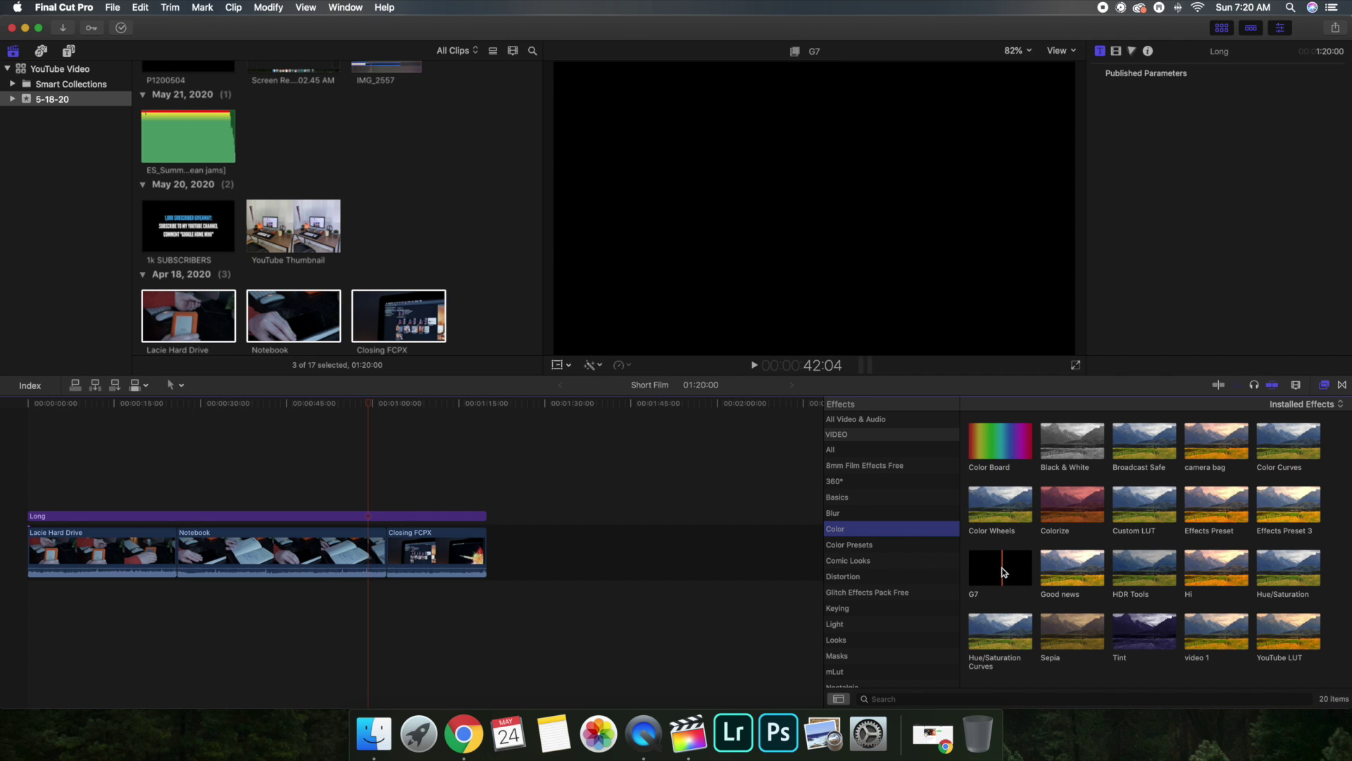
Test G7 over the clips, then drag Color Wheels onto the Long adjustment layer
{"action": "left_click_drag", "start_coordinate": [1002, 570], "coordinate": [432, 514]}
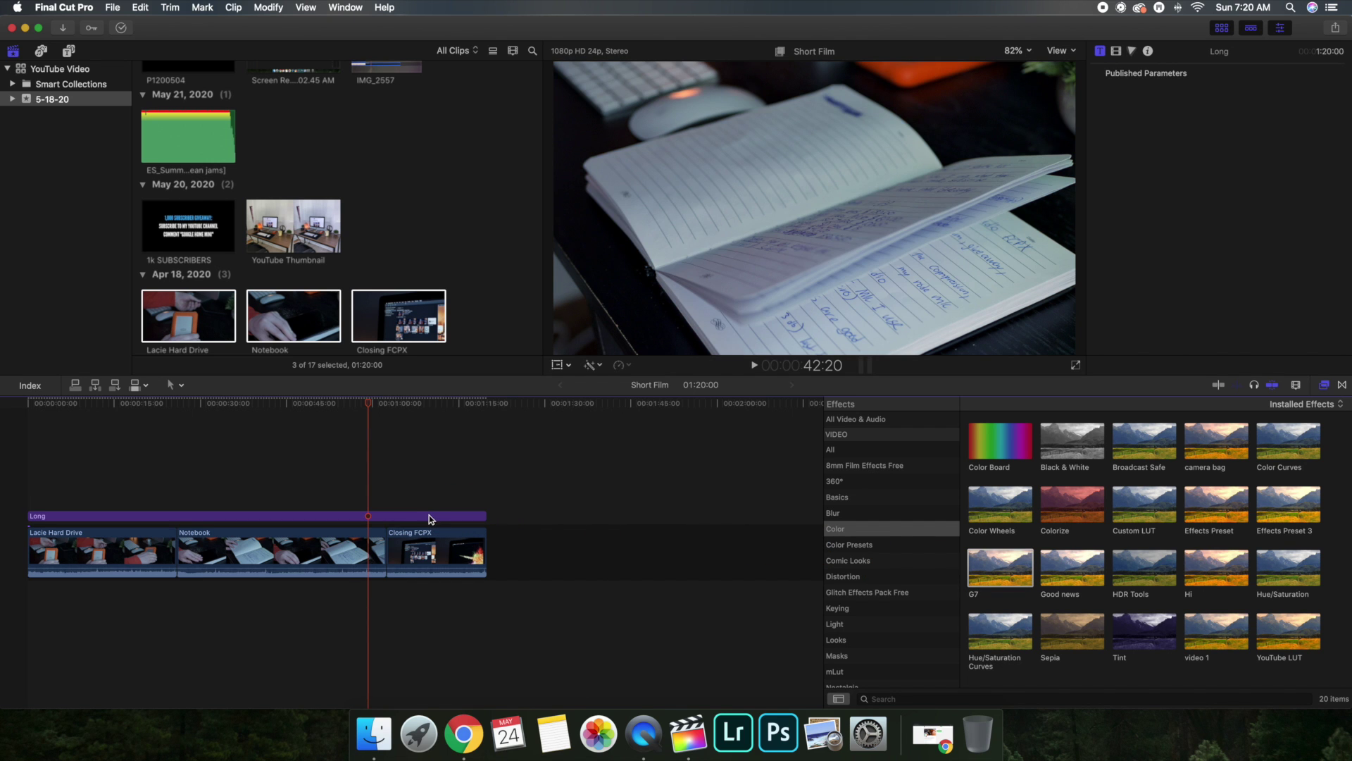
{"action": "left_click_drag", "start_coordinate": [98, 489], "coordinate": [284, 504]}
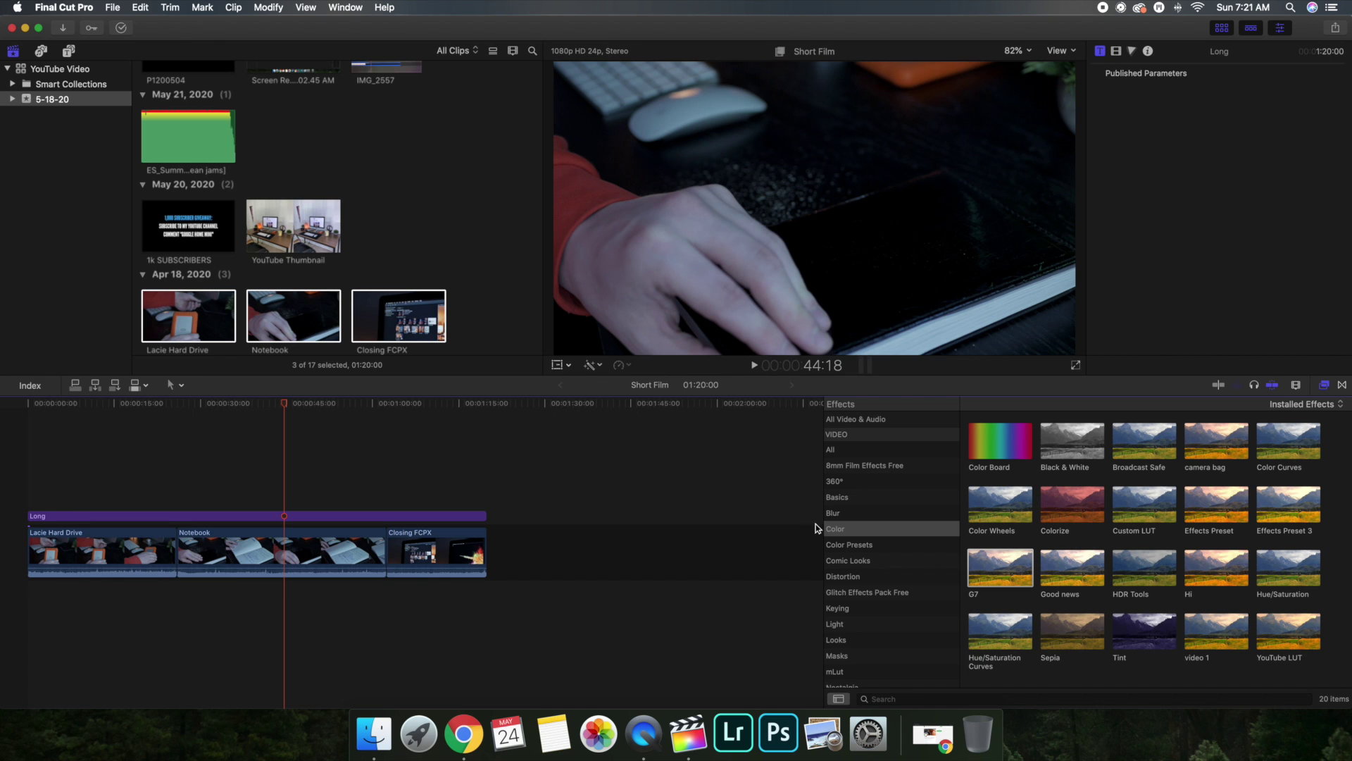
{"action": "left_click", "coordinate": [843, 530]}
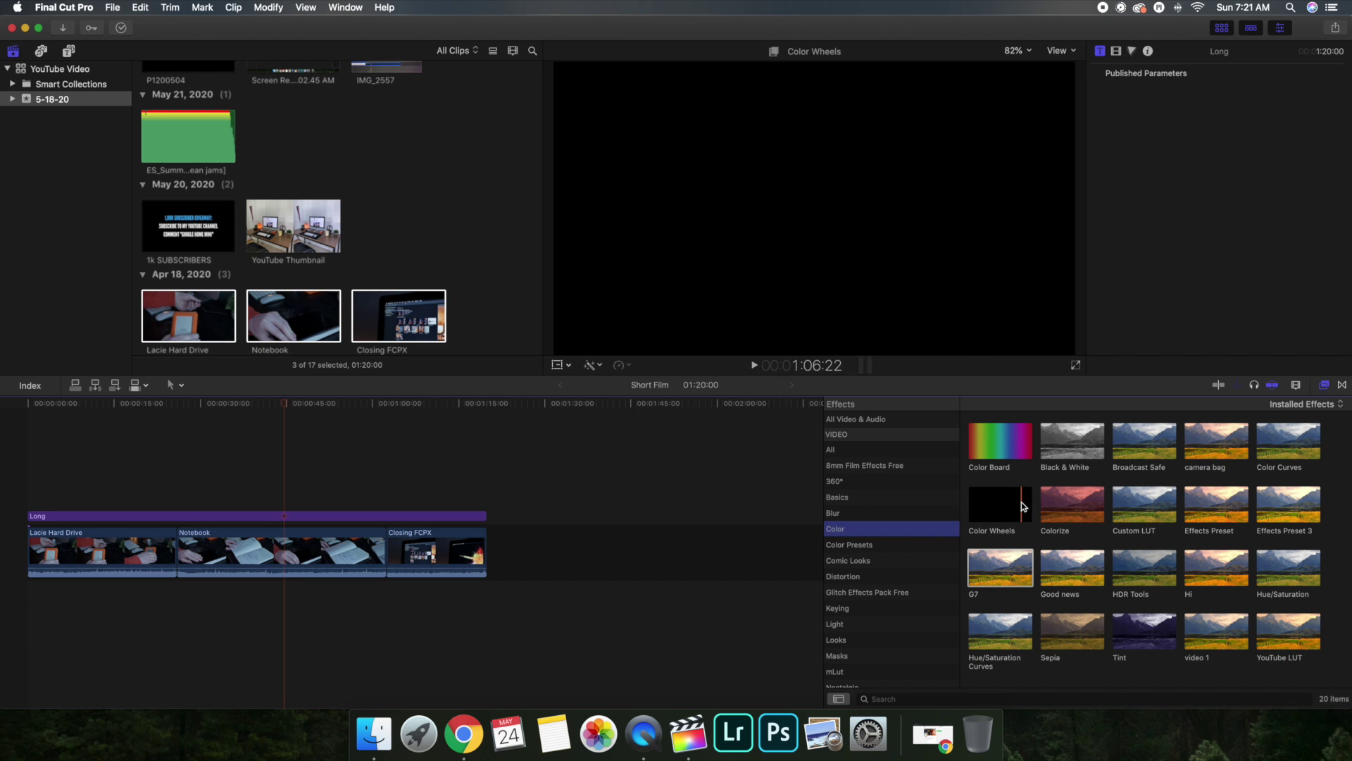
{"action": "left_click_drag", "start_coordinate": [1021, 502], "coordinate": [446, 521]}
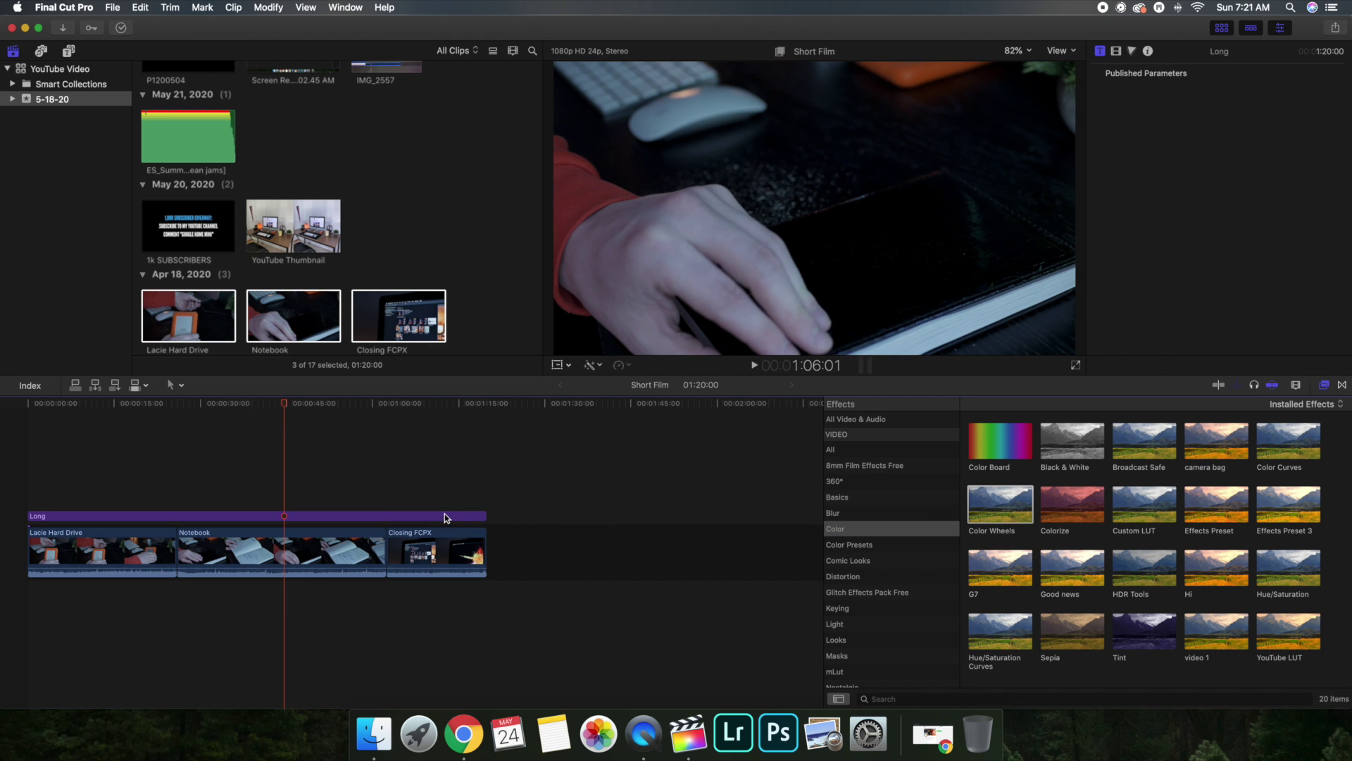
Hide the Effects browser and open the Long layer's Color Wheels 1 controls in the inspector
{"action": "left_click", "coordinate": [1324, 385]}
{"action": "left_click", "coordinate": [372, 516]}
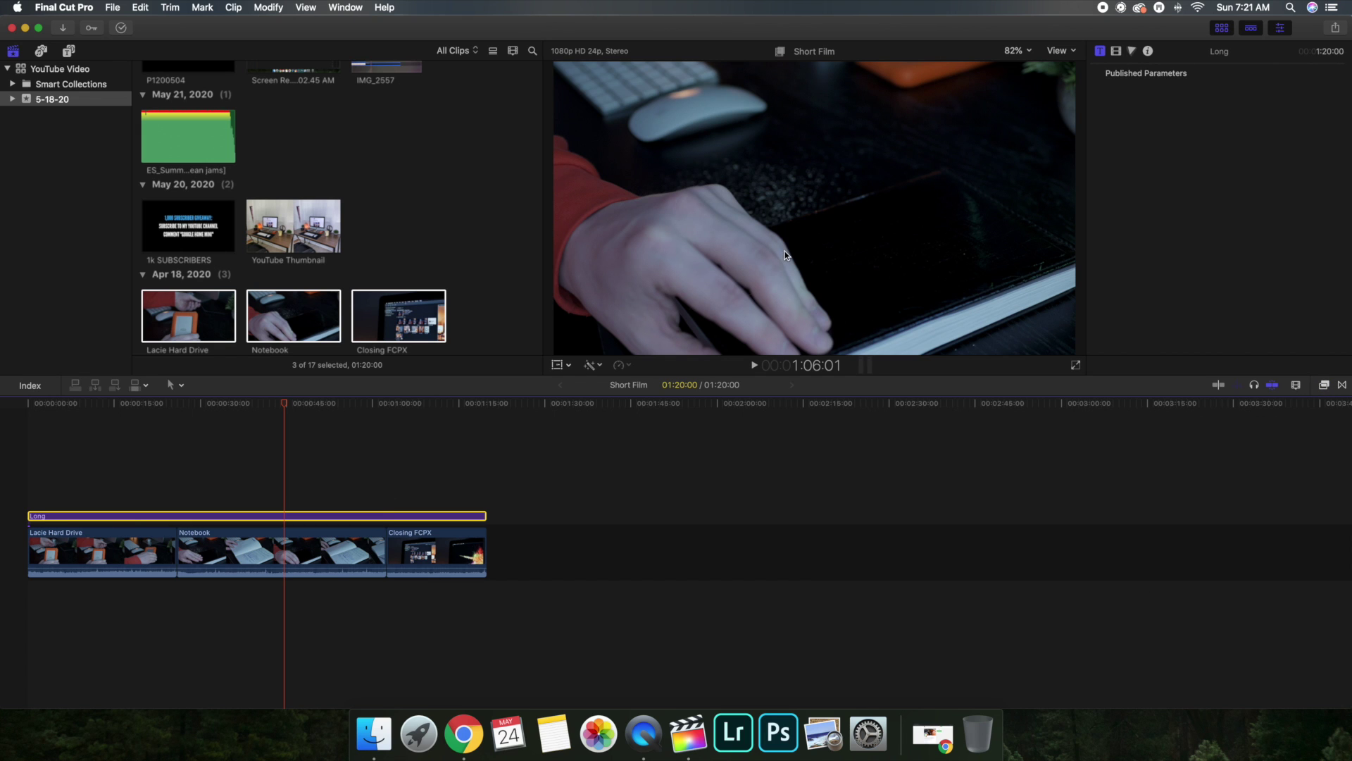
{"action": "left_click", "coordinate": [1116, 51]}
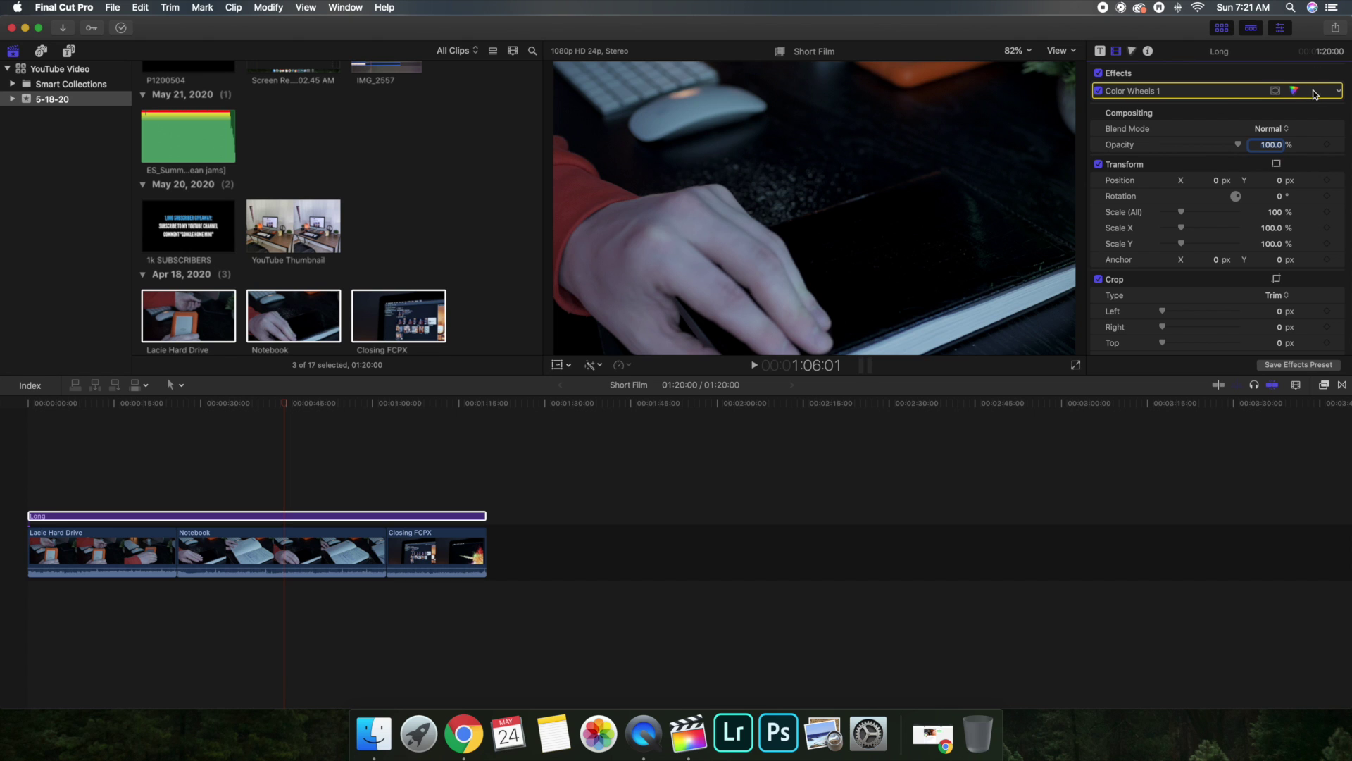
{"action": "left_click", "coordinate": [1226, 98]}
{"action": "left_click", "coordinate": [1339, 95]}
{"action": "left_click", "coordinate": [1203, 97]}
{"action": "double_click", "coordinate": [1139, 95]}
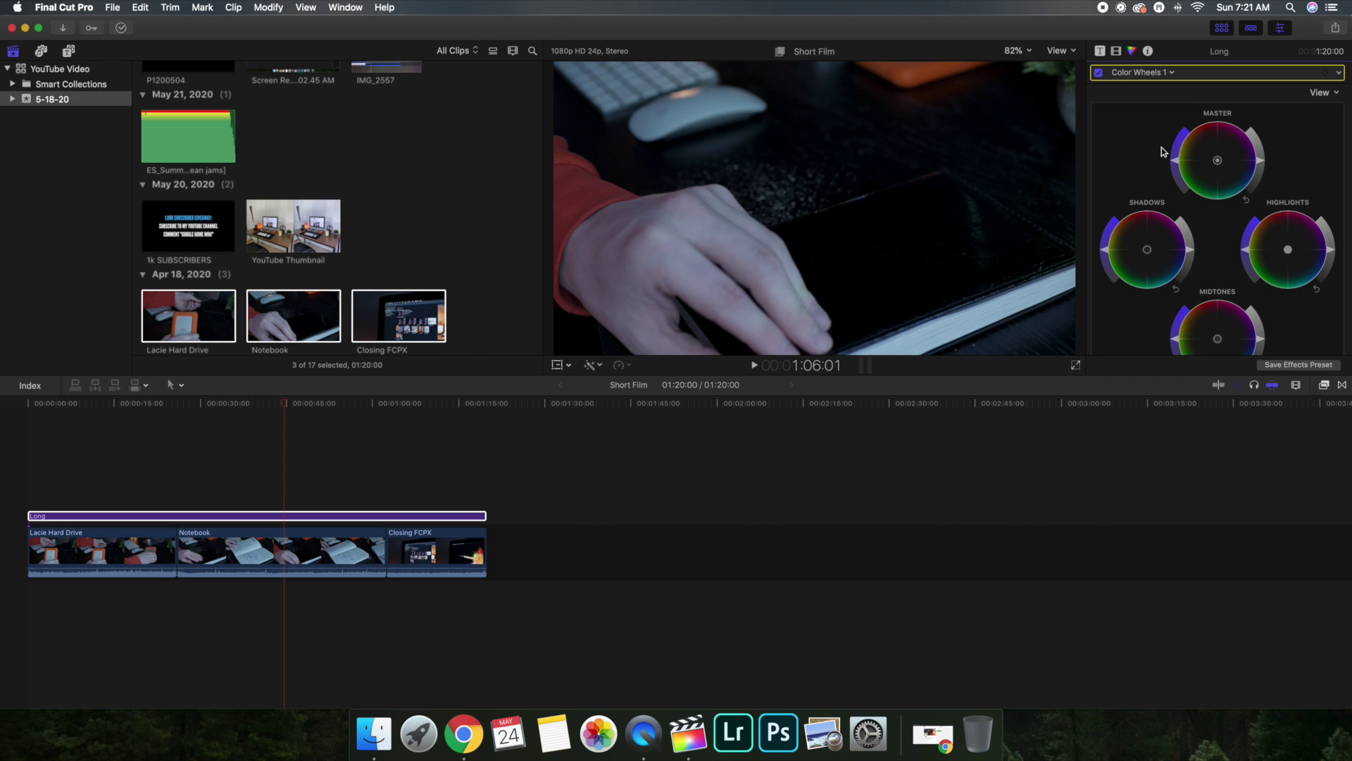
Brighten the Master wheel, review the clips, then reset it and reopen the Effects browser
{"action": "left_click_drag", "start_coordinate": [1262, 165], "coordinate": [1251, 132]}
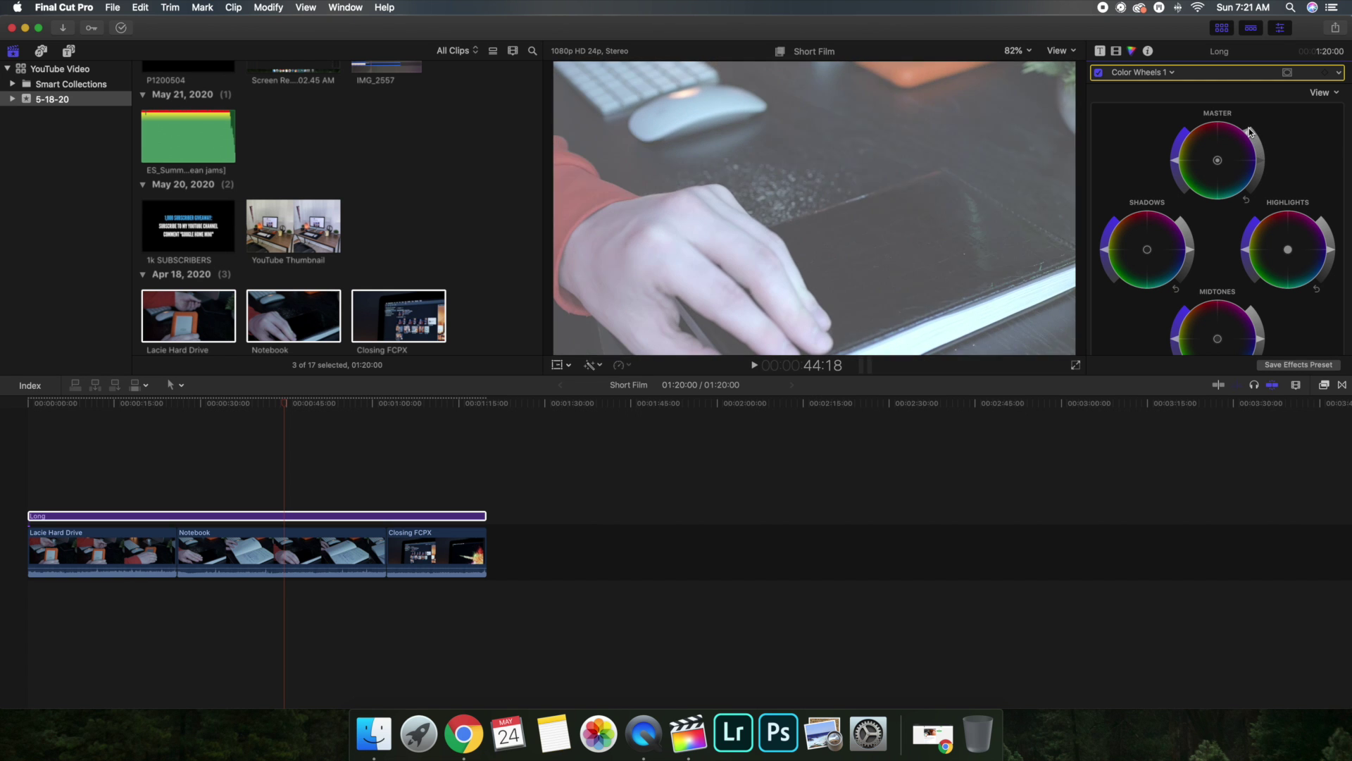
{"action": "left_click", "coordinate": [450, 459]}
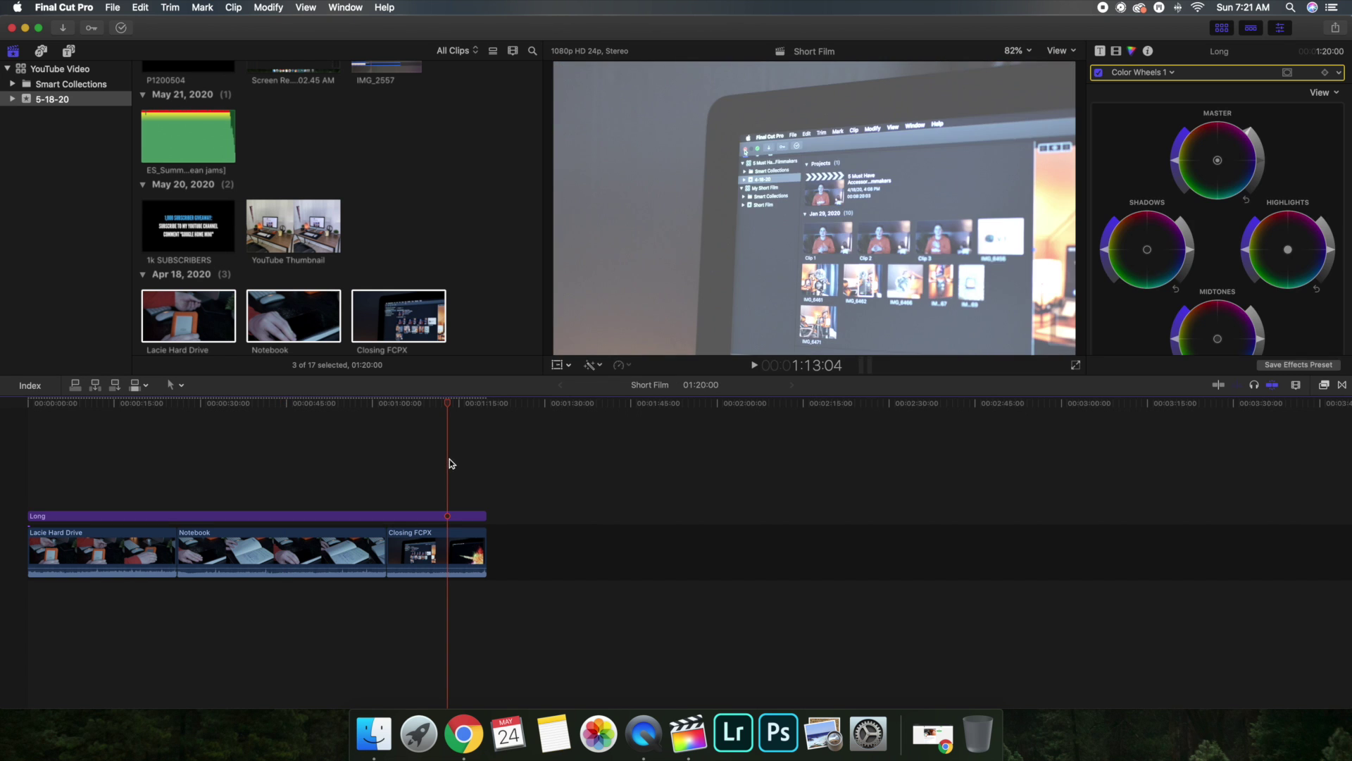
{"action": "left_click", "coordinate": [91, 488]}
{"action": "left_click", "coordinate": [257, 485]}
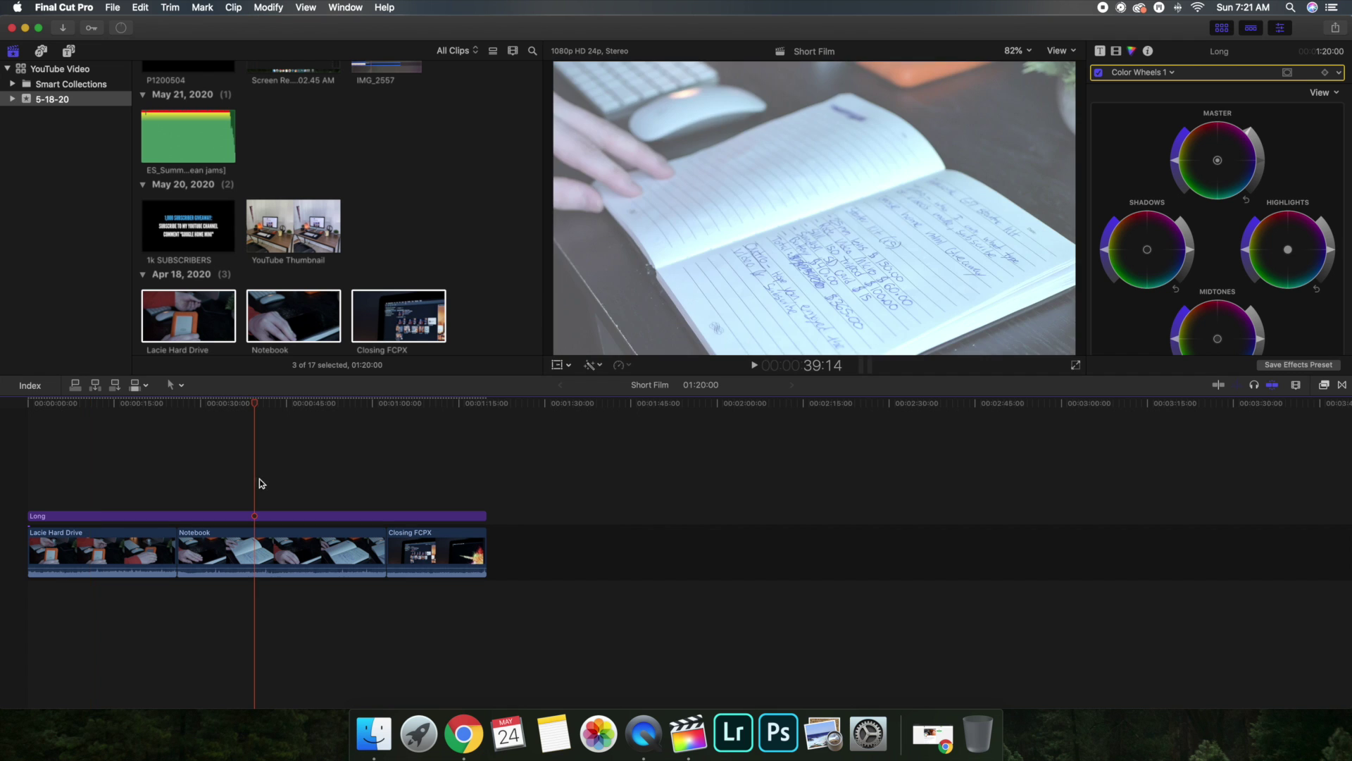
{"action": "left_click", "coordinate": [375, 486]}
{"action": "left_click", "coordinate": [438, 487]}
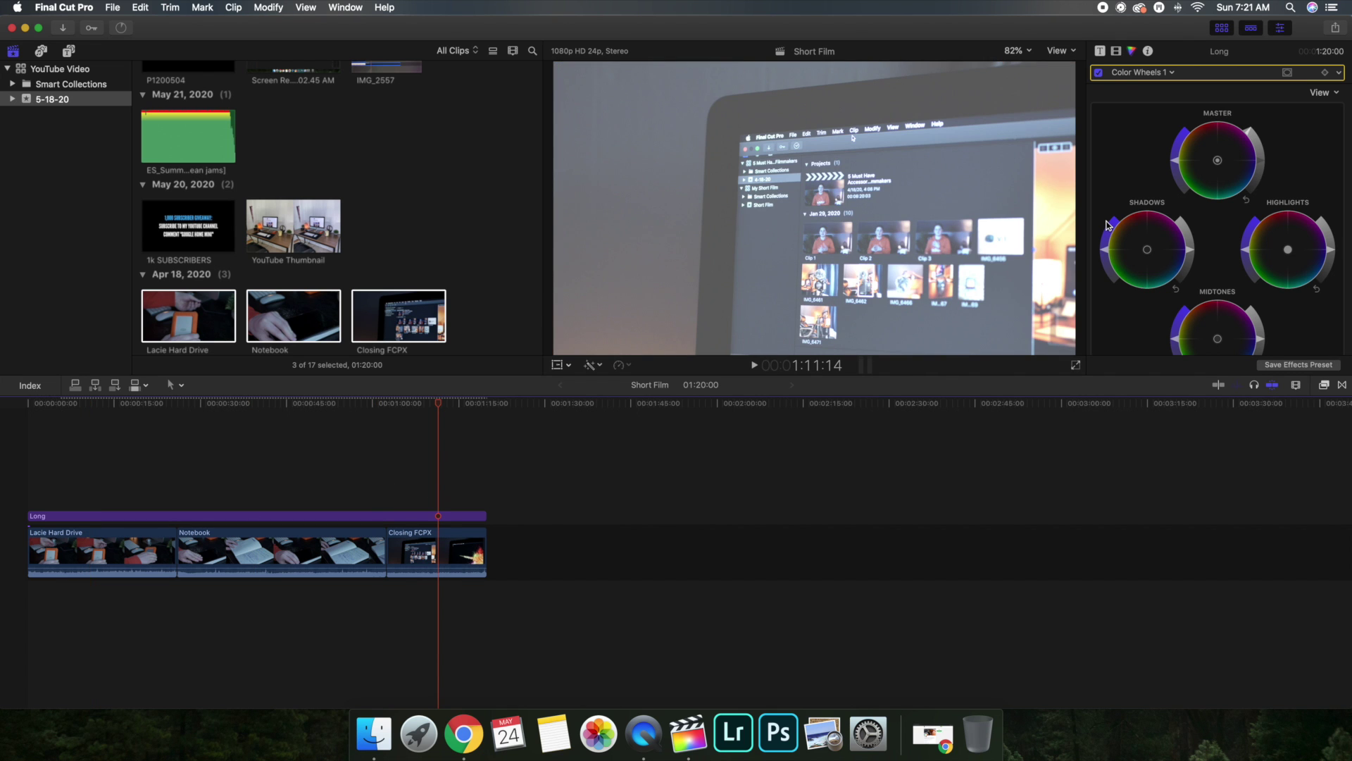
{"action": "left_click", "coordinate": [1246, 201]}
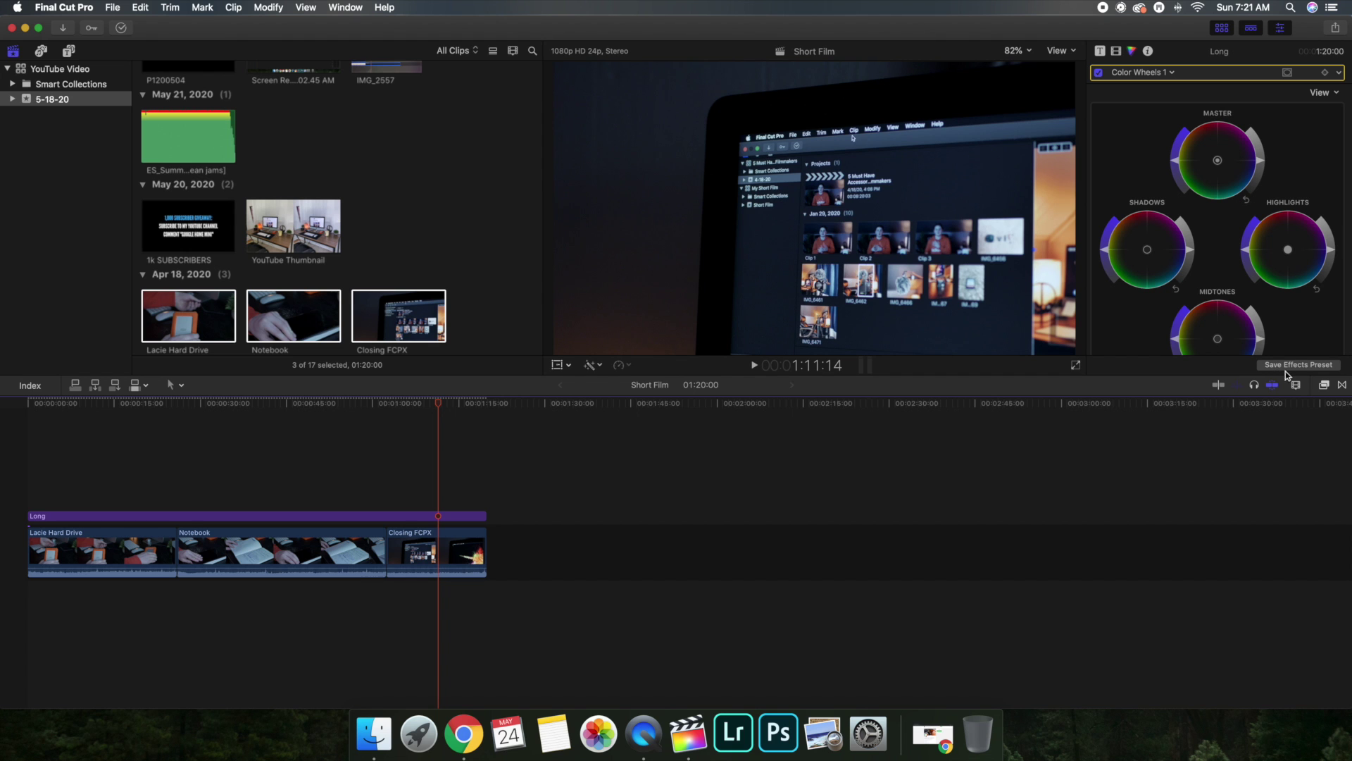
{"action": "left_click", "coordinate": [1325, 386]}
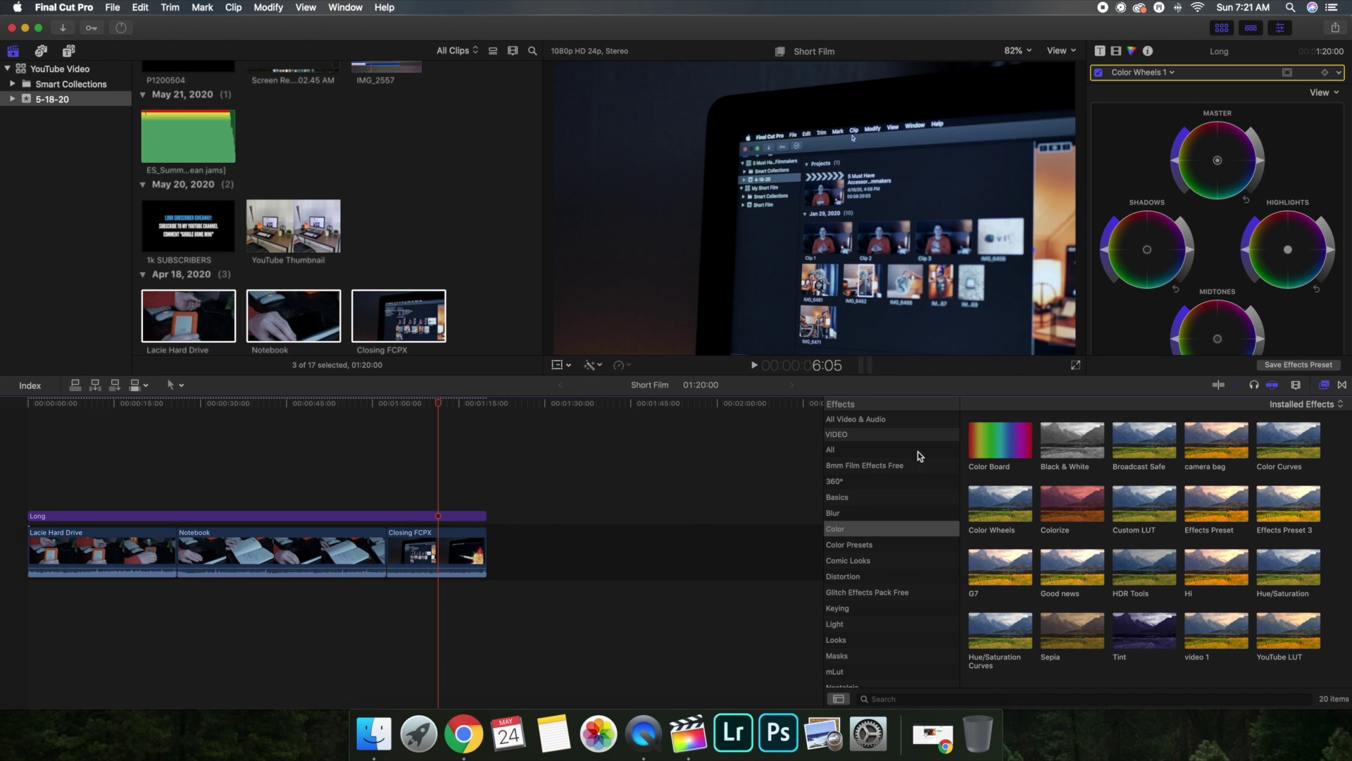
{"action": "scroll", "coordinate": [1242, 197], "scroll_direction": "down", "scroll_amount": 5}
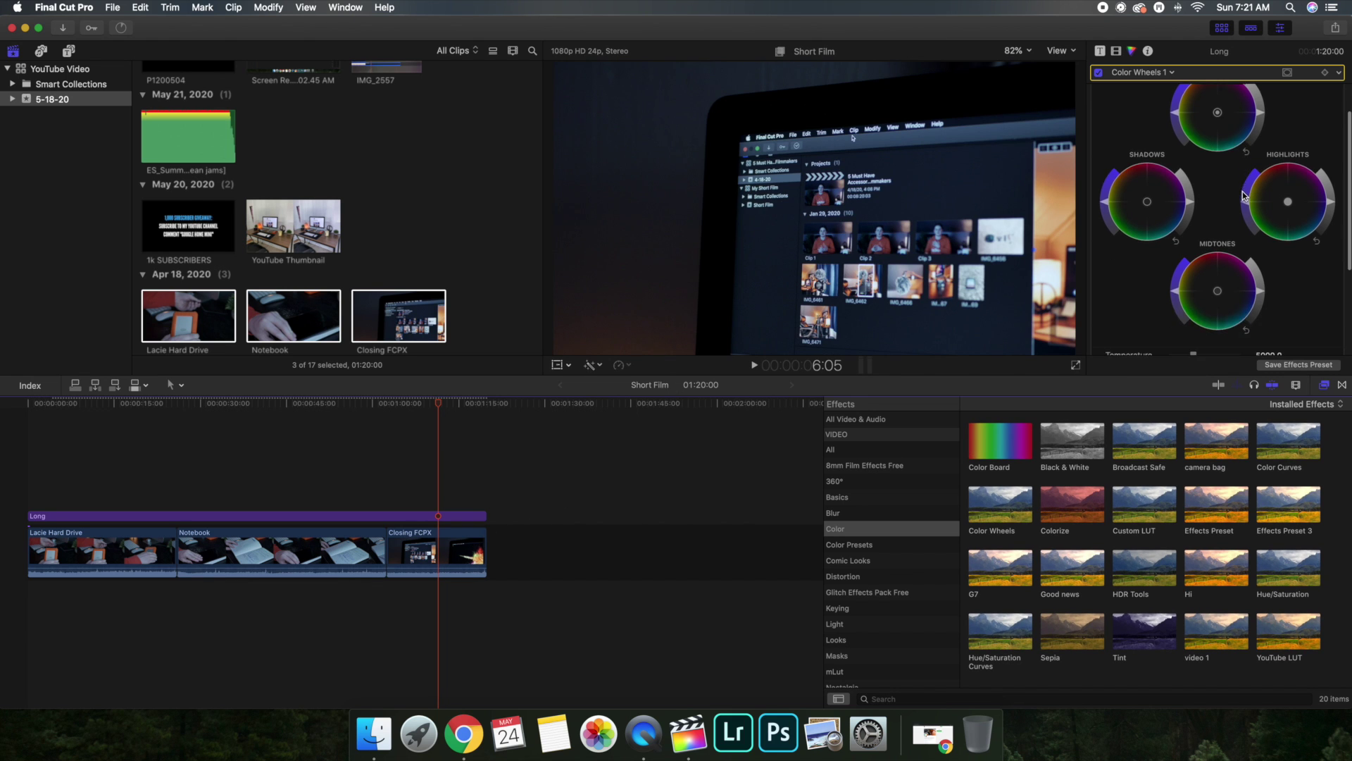
{"action": "scroll", "coordinate": [1244, 201], "scroll_direction": "up", "scroll_amount": 1}
{"action": "left_click", "coordinate": [1139, 71]}
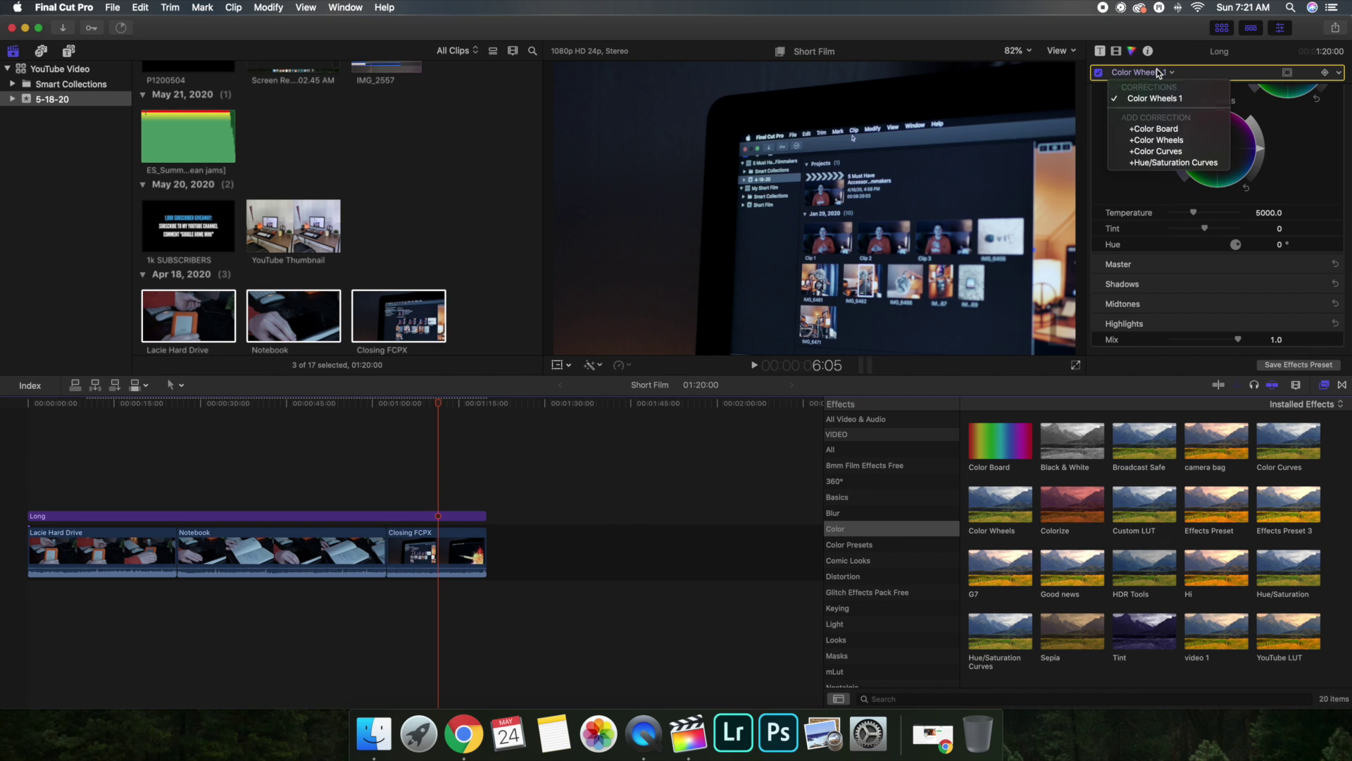
{"action": "left_click", "coordinate": [1139, 78]}
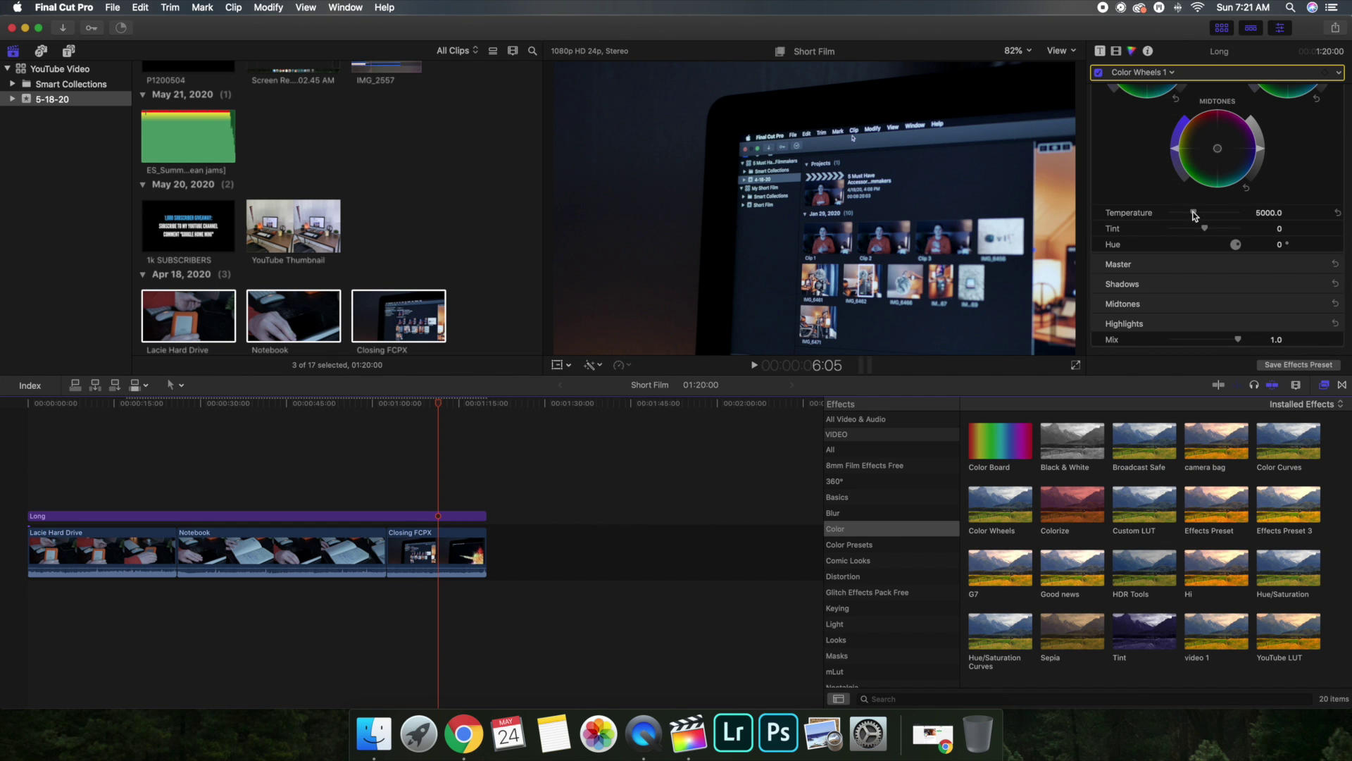
{"action": "left_click_drag", "start_coordinate": [1192, 214], "coordinate": [1238, 213]}
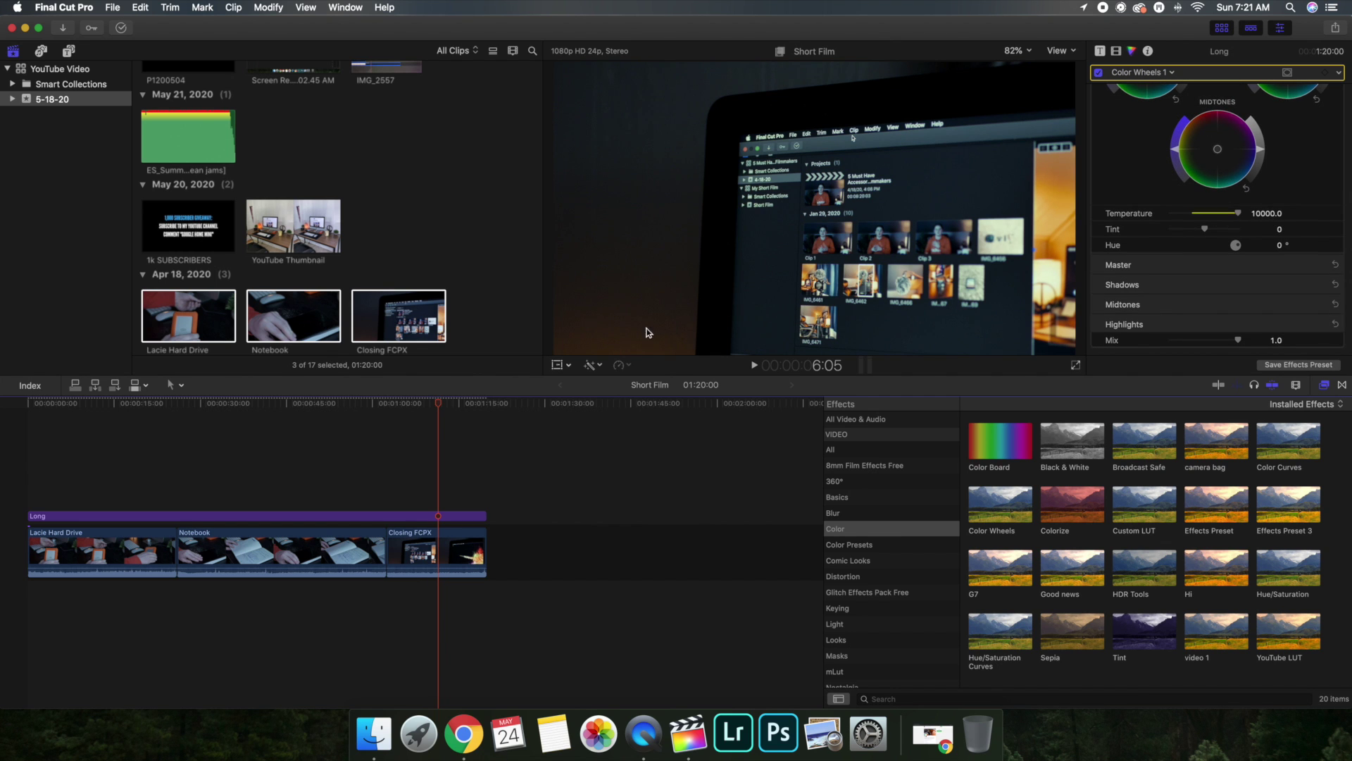
{"action": "left_click", "coordinate": [351, 479]}
{"action": "left_click", "coordinate": [133, 479]}
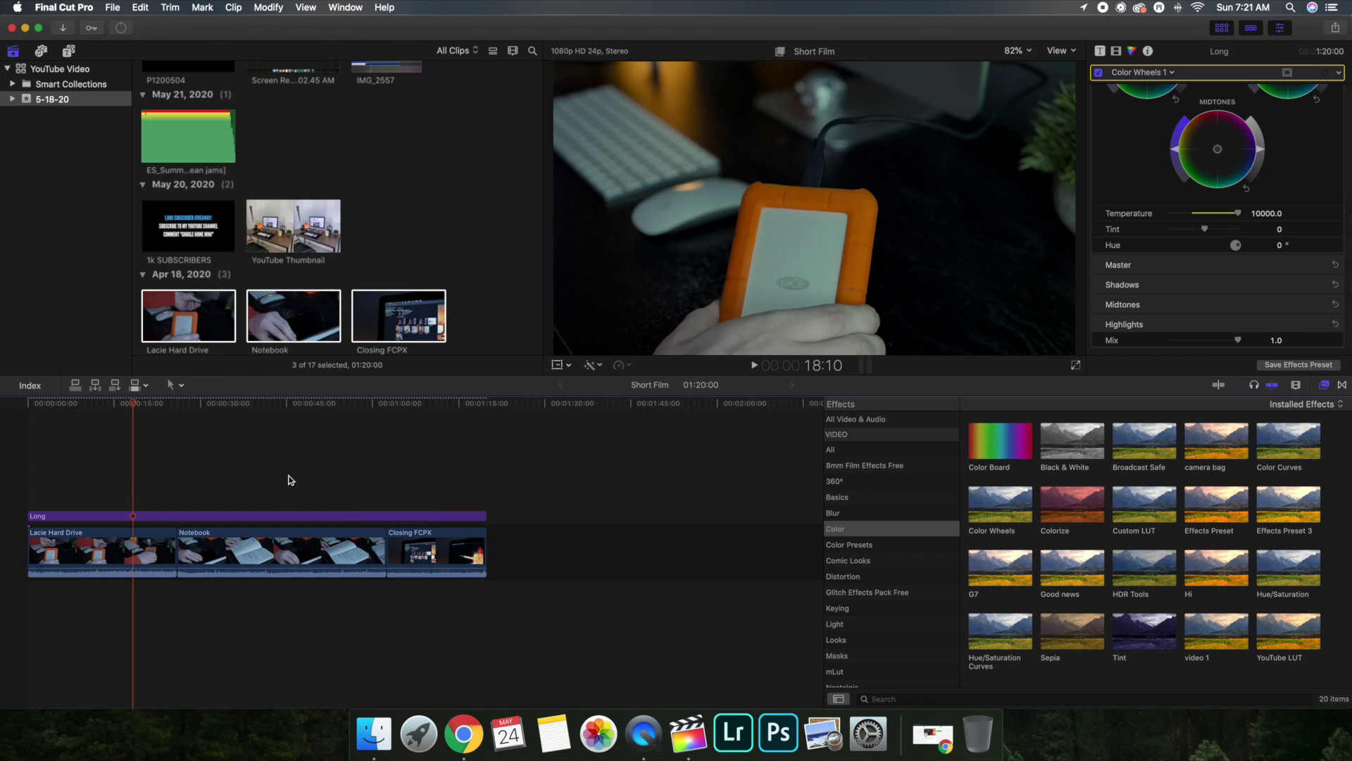
{"action": "left_click", "coordinate": [375, 477]}
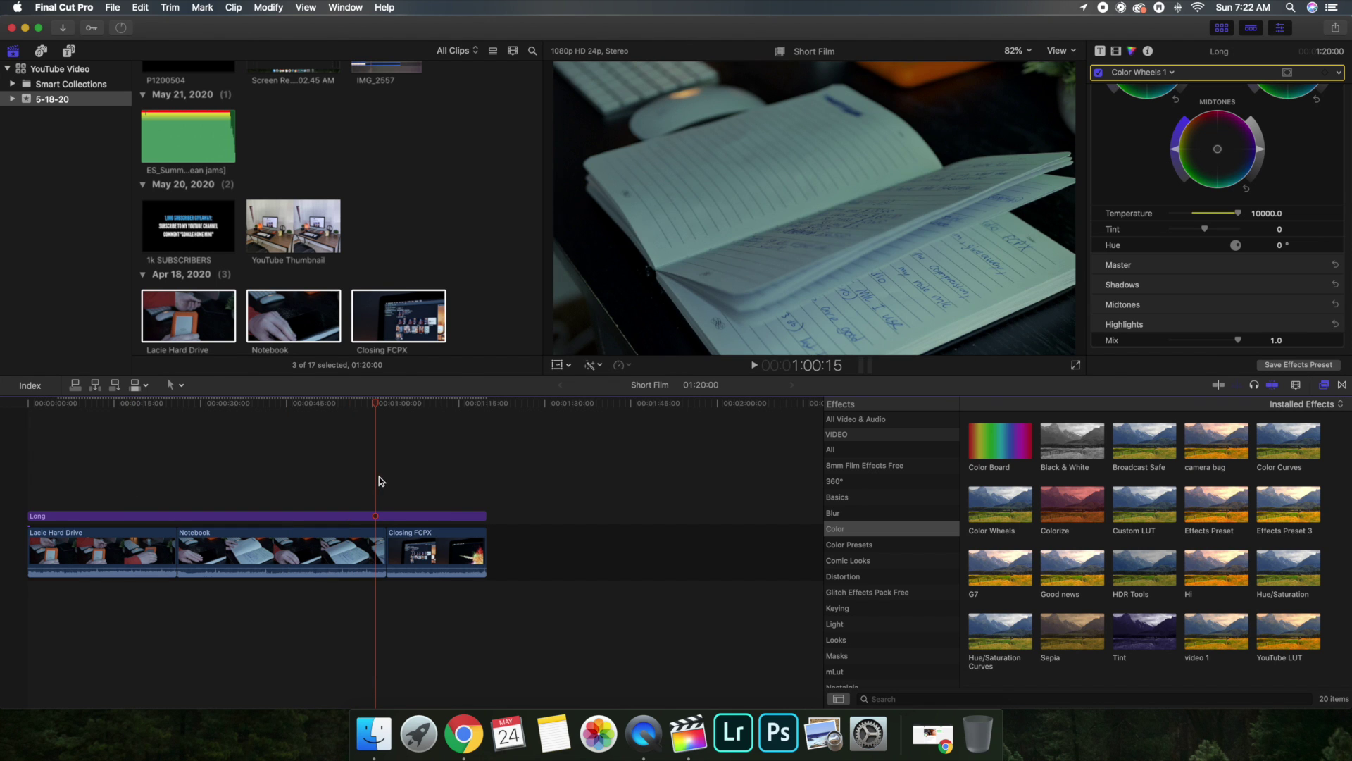
{"action": "key", "text": "super+z"}
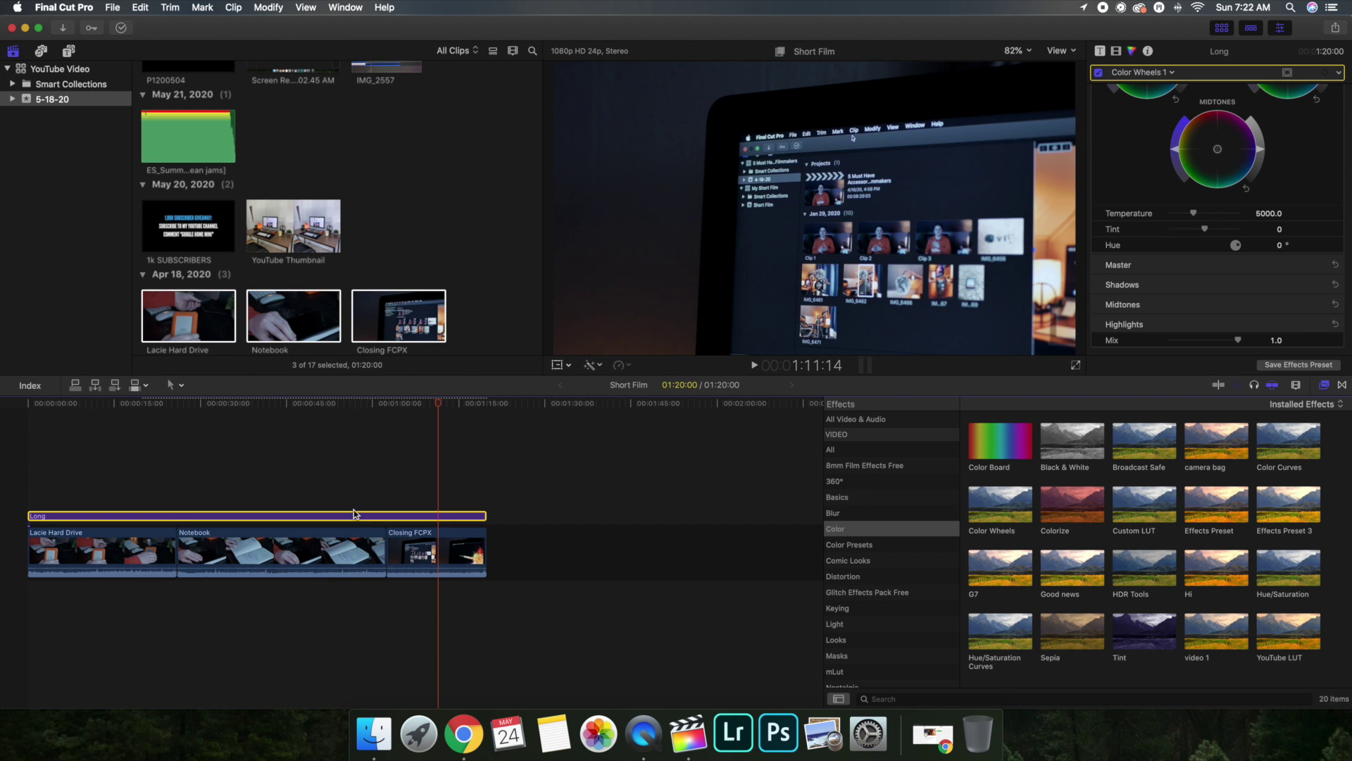
Add Color Board 1 to the Long layer and nudge its highlights saturation puck
{"action": "left_click", "coordinate": [996, 442]}
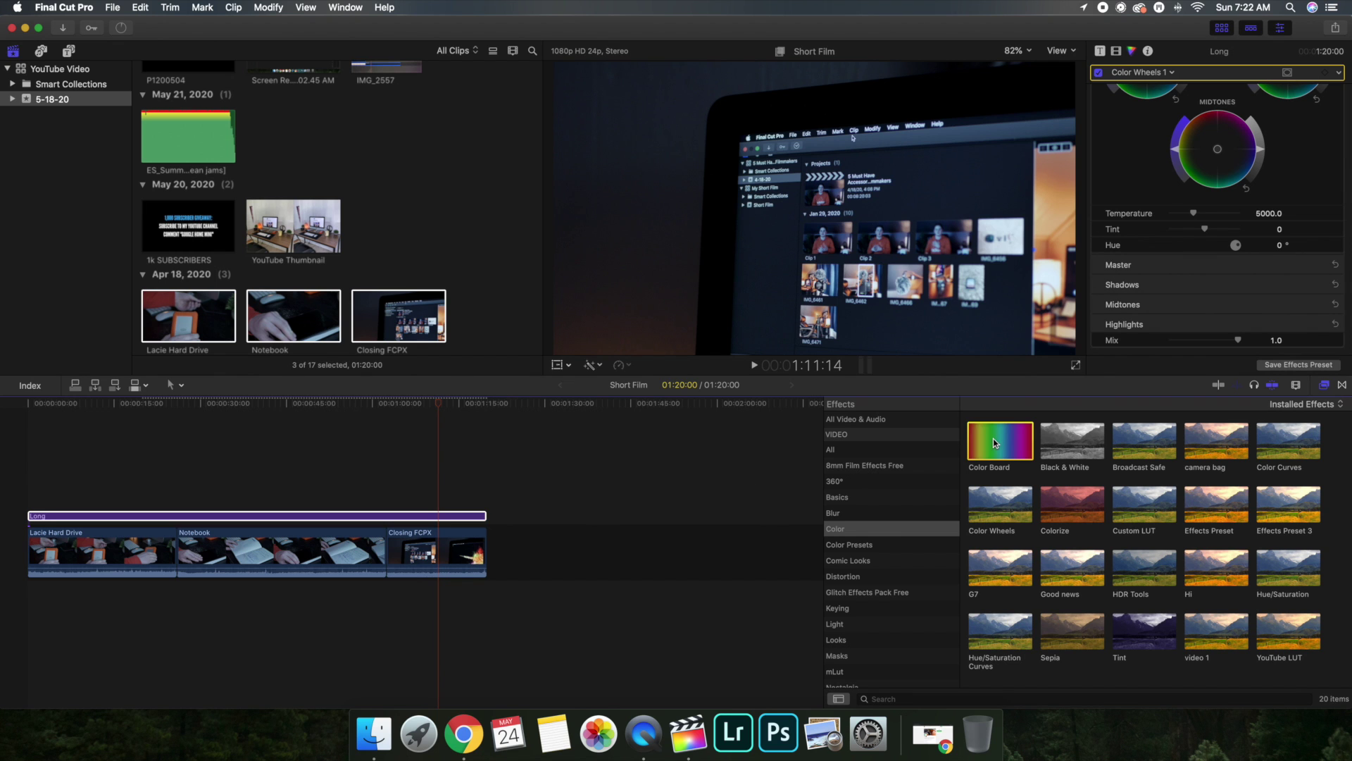
{"action": "left_click_drag", "start_coordinate": [995, 442], "coordinate": [425, 516]}
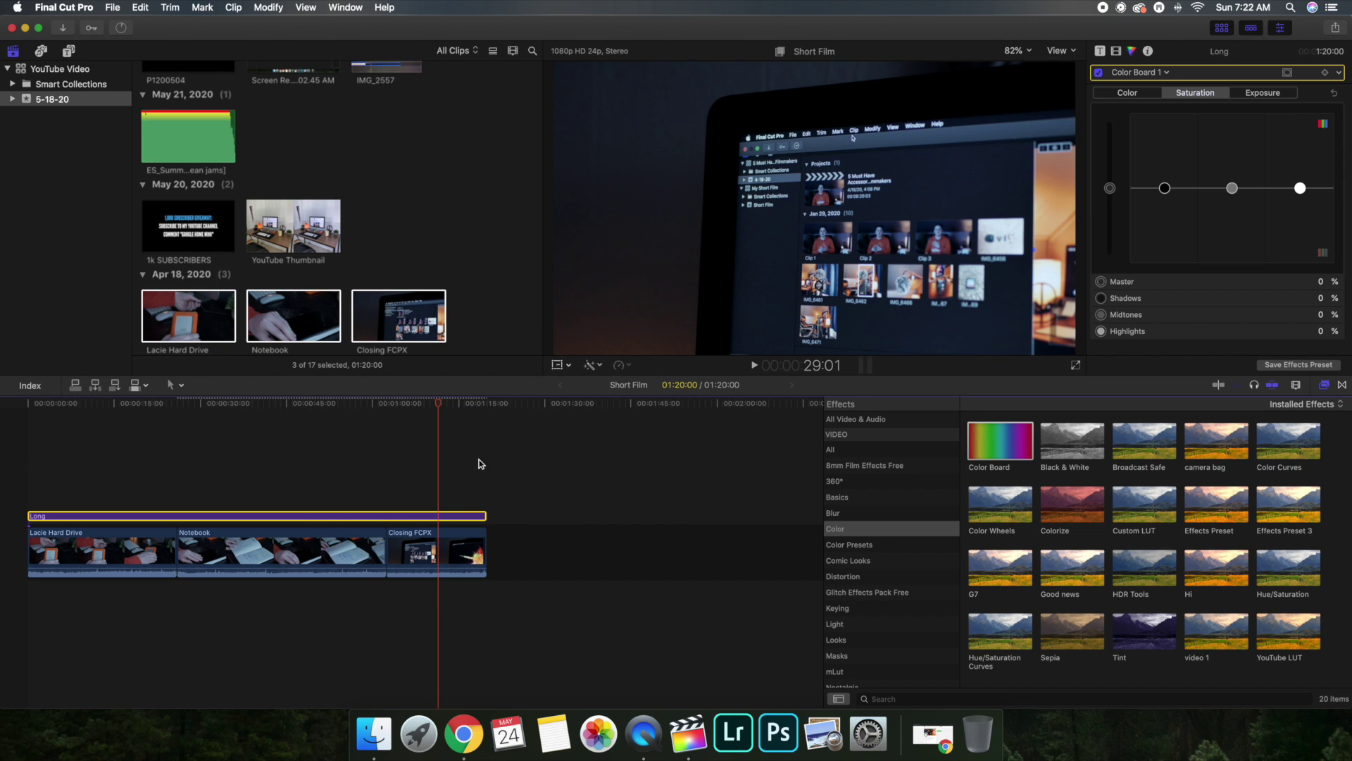
{"action": "left_click", "coordinate": [1161, 73]}
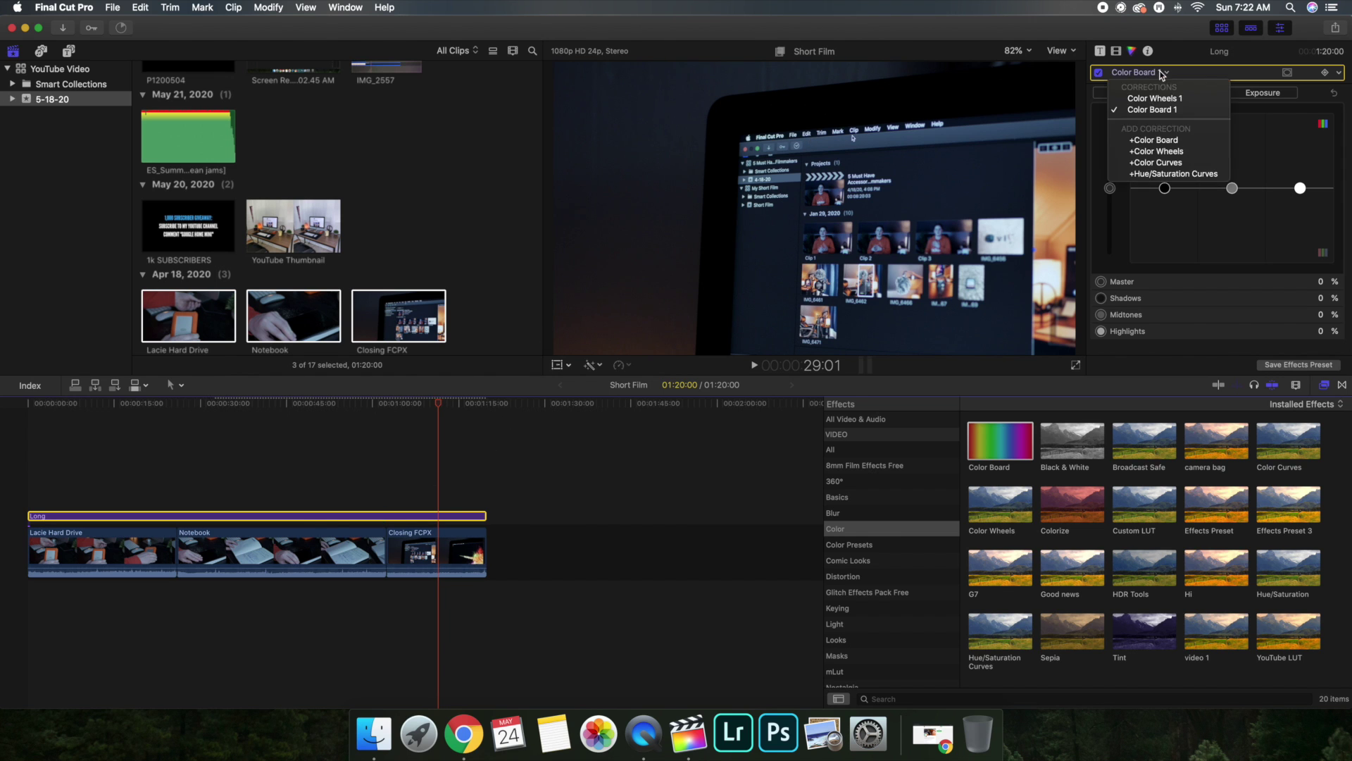
{"action": "left_click", "coordinate": [1152, 110]}
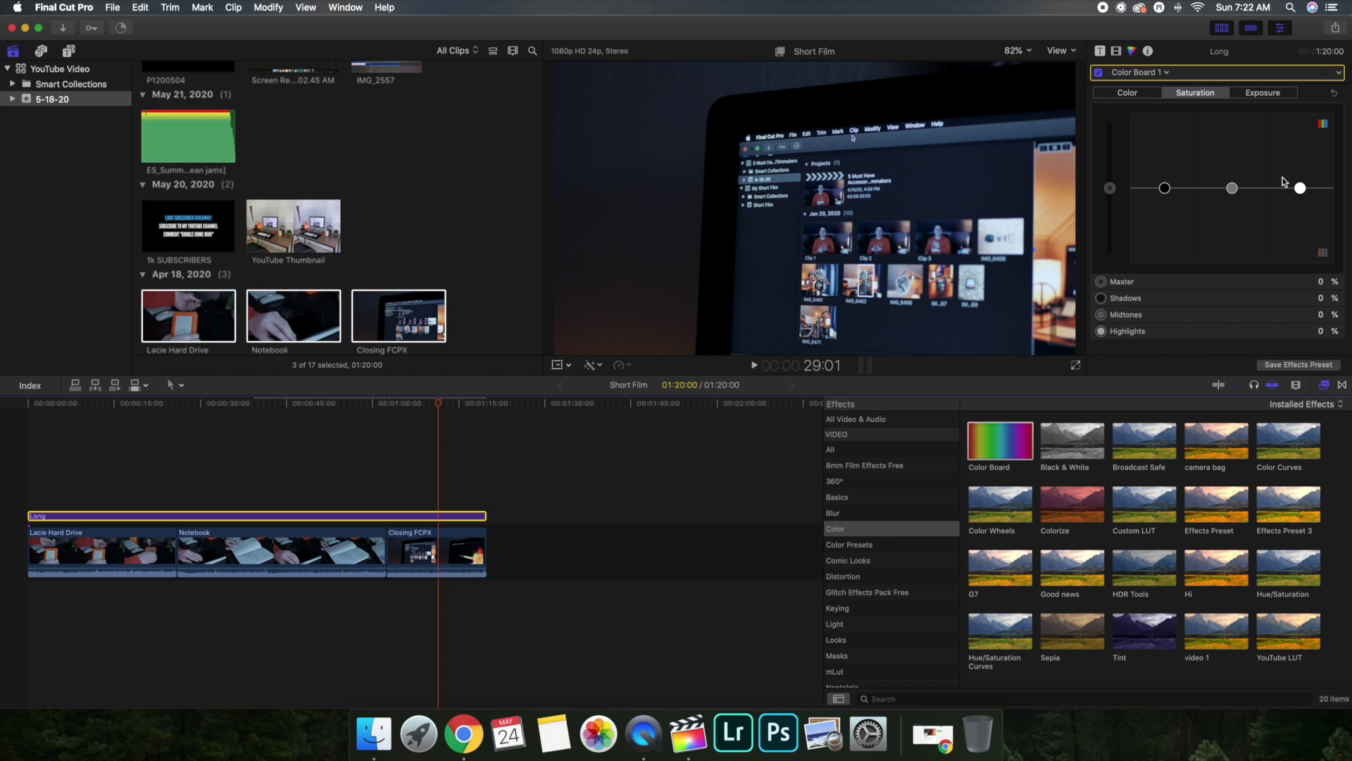
{"action": "mouse_move", "coordinate": [1300, 188]}
{"action": "left_mouse_down"}
{"action": "mouse_move", "coordinate": [1309, 126]}
{"action": "mouse_move", "coordinate": [1295, 262]}
{"action": "mouse_move", "coordinate": [1290, 175]}
{"action": "left_mouse_up"}
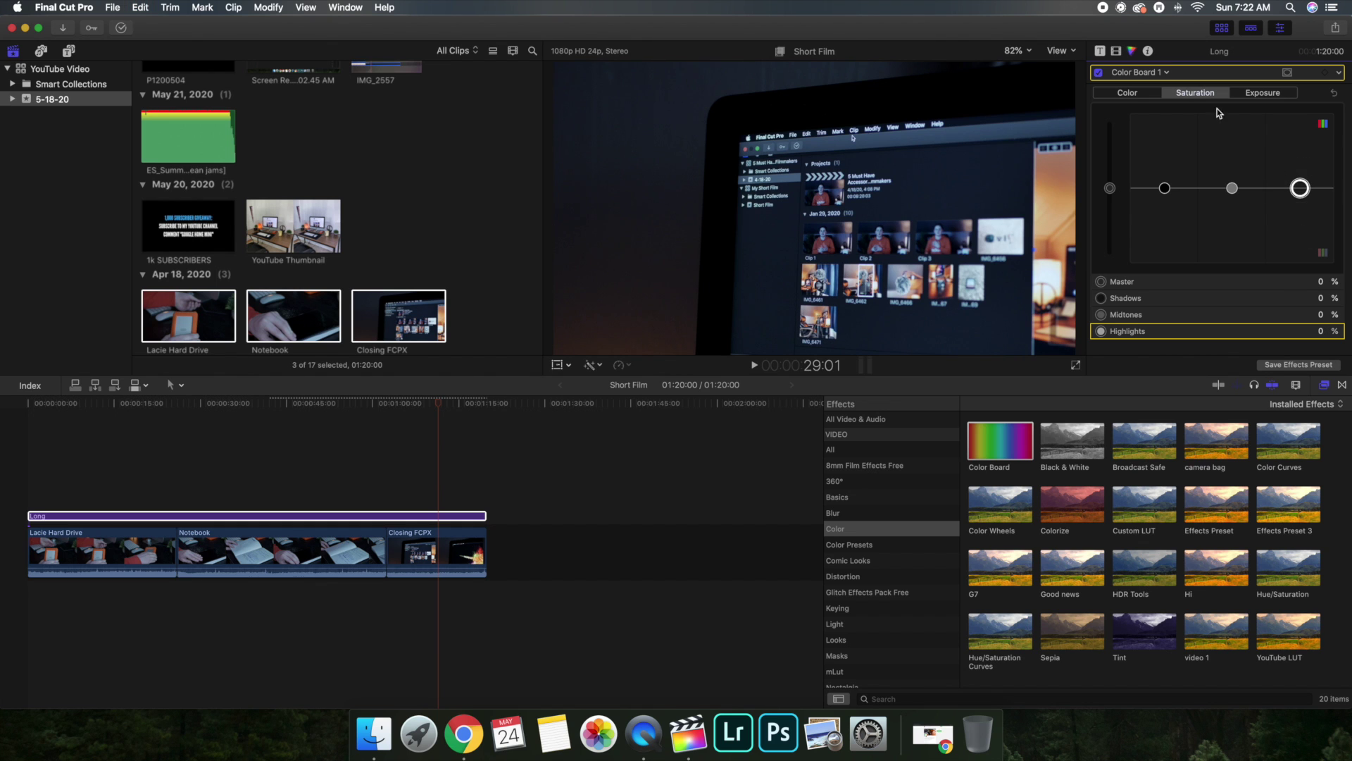
{"action": "left_click", "coordinate": [1140, 91]}
{"action": "left_click", "coordinate": [1143, 74]}
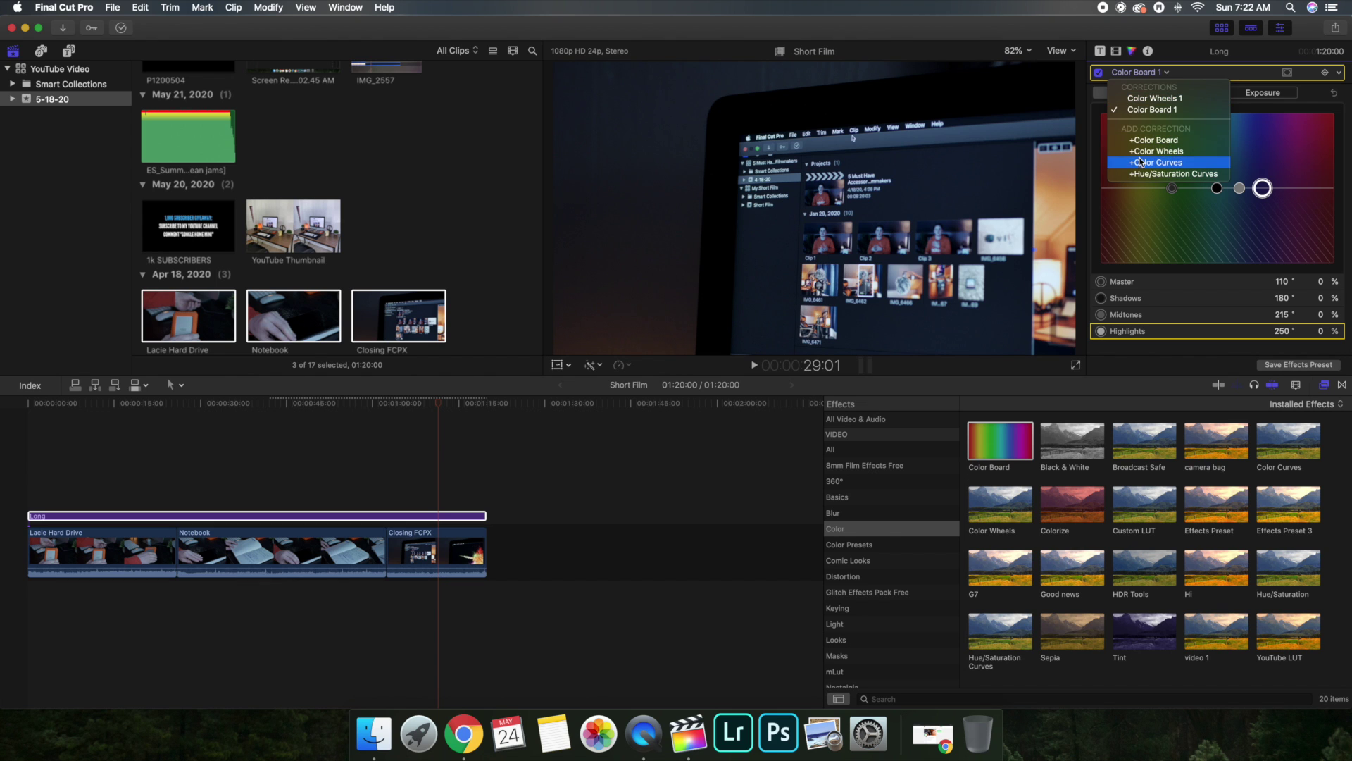
Pull the Shadows brightness down in Color Wheels 1 and preview the darker clips along the timeline
{"action": "left_click", "coordinate": [1147, 102]}
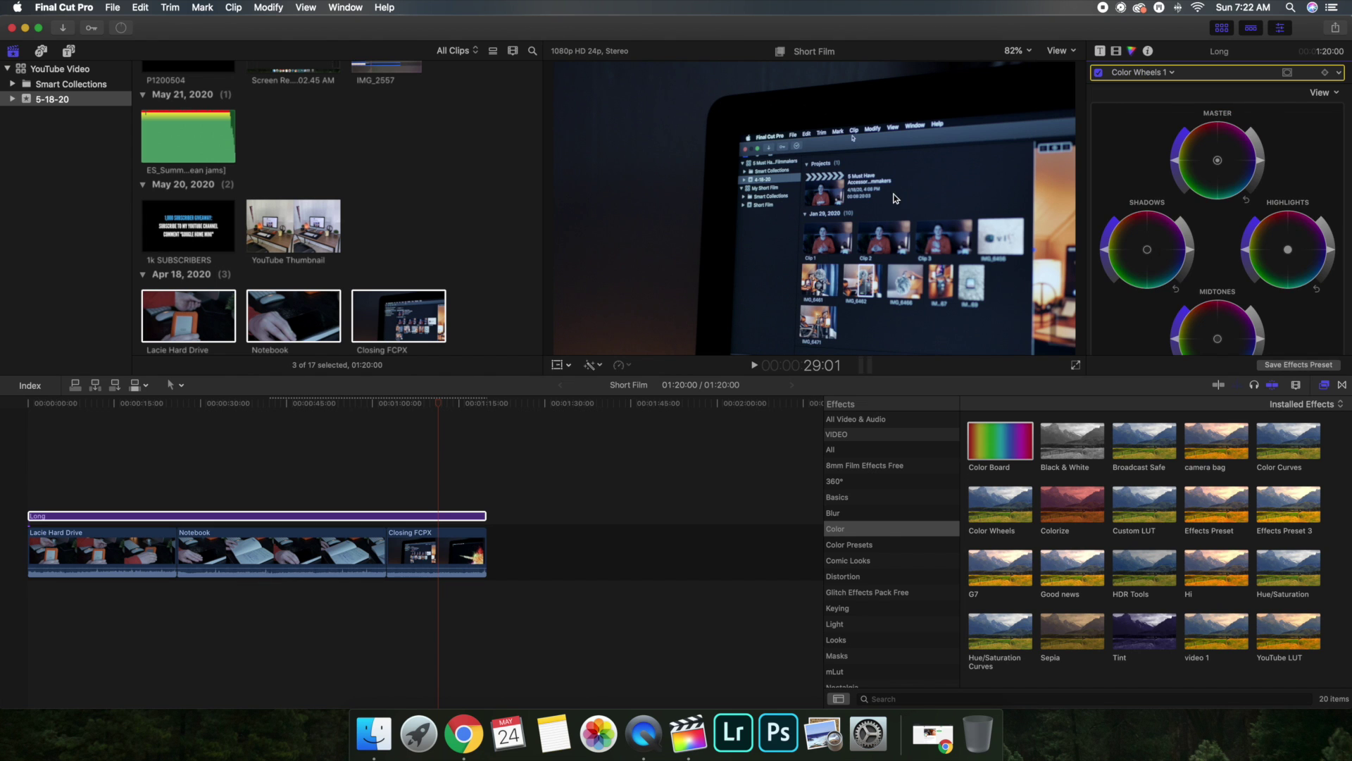
{"action": "left_click_drag", "start_coordinate": [1181, 254], "coordinate": [1180, 280]}
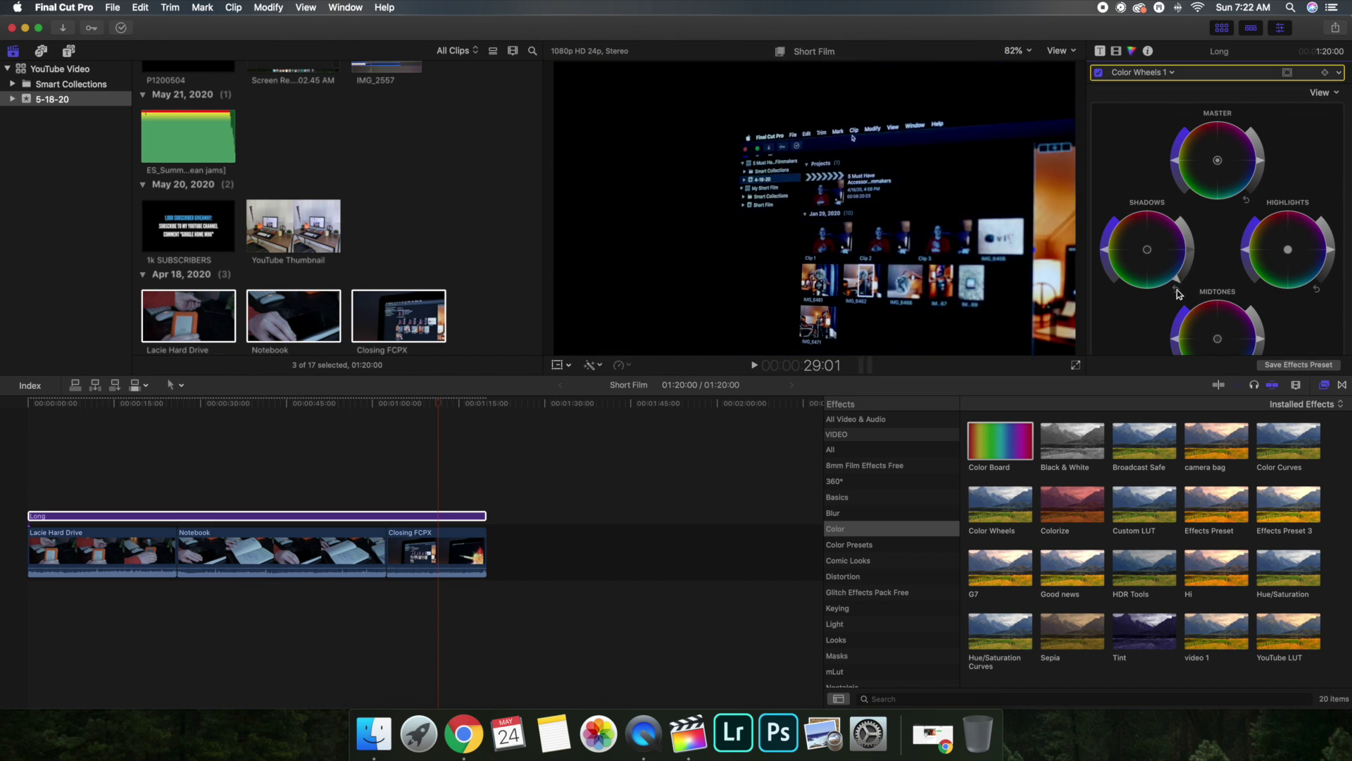
{"action": "left_click", "coordinate": [351, 463]}
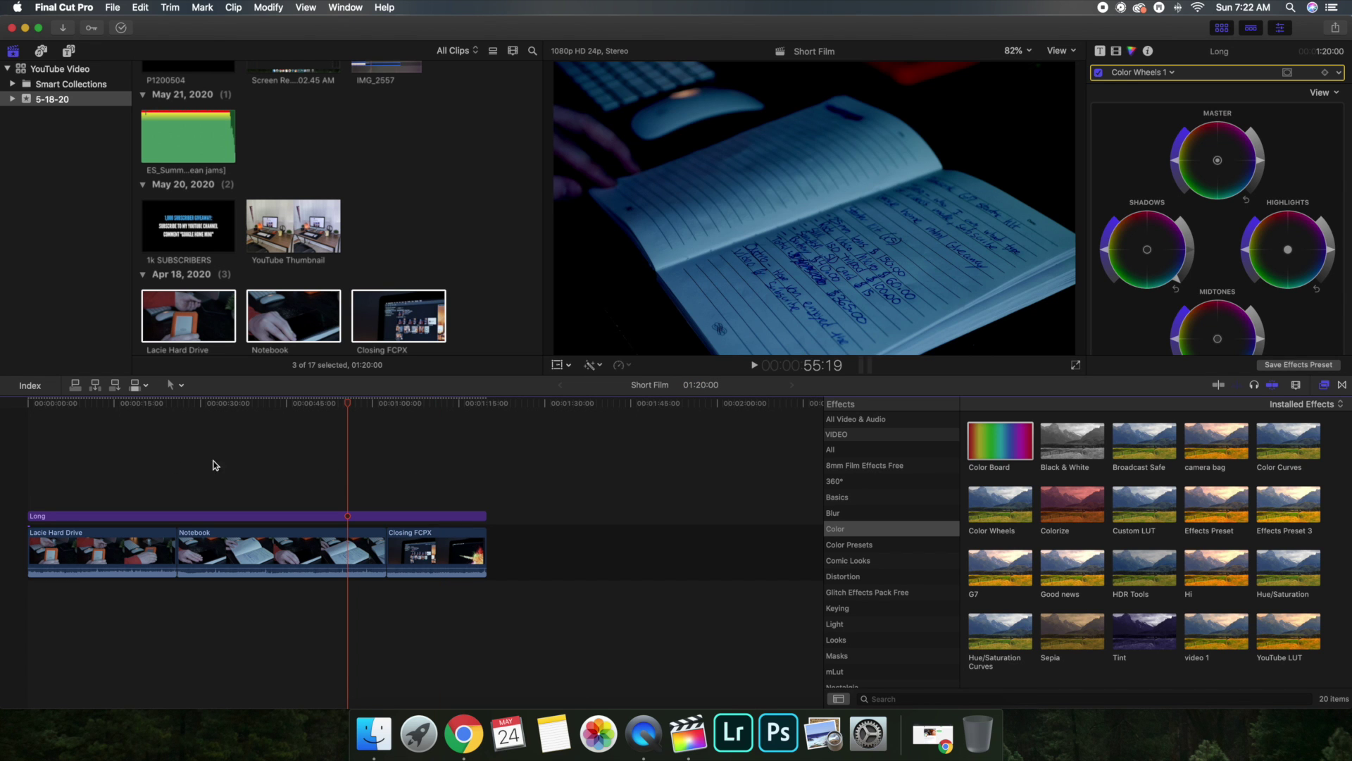
{"action": "left_click", "coordinate": [116, 465]}
{"action": "left_click", "coordinate": [299, 486]}
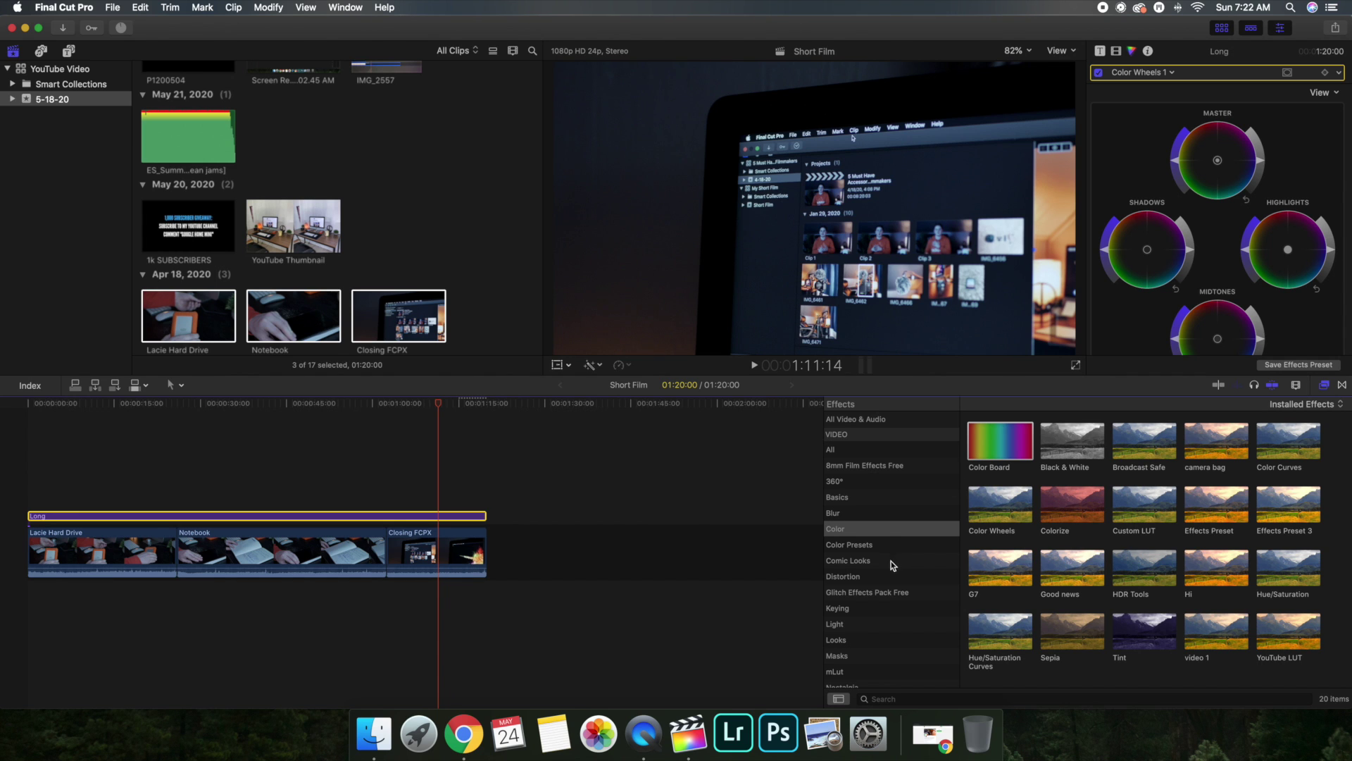
{"action": "scroll", "coordinate": [868, 594], "scroll_direction": "down", "scroll_amount": 2}
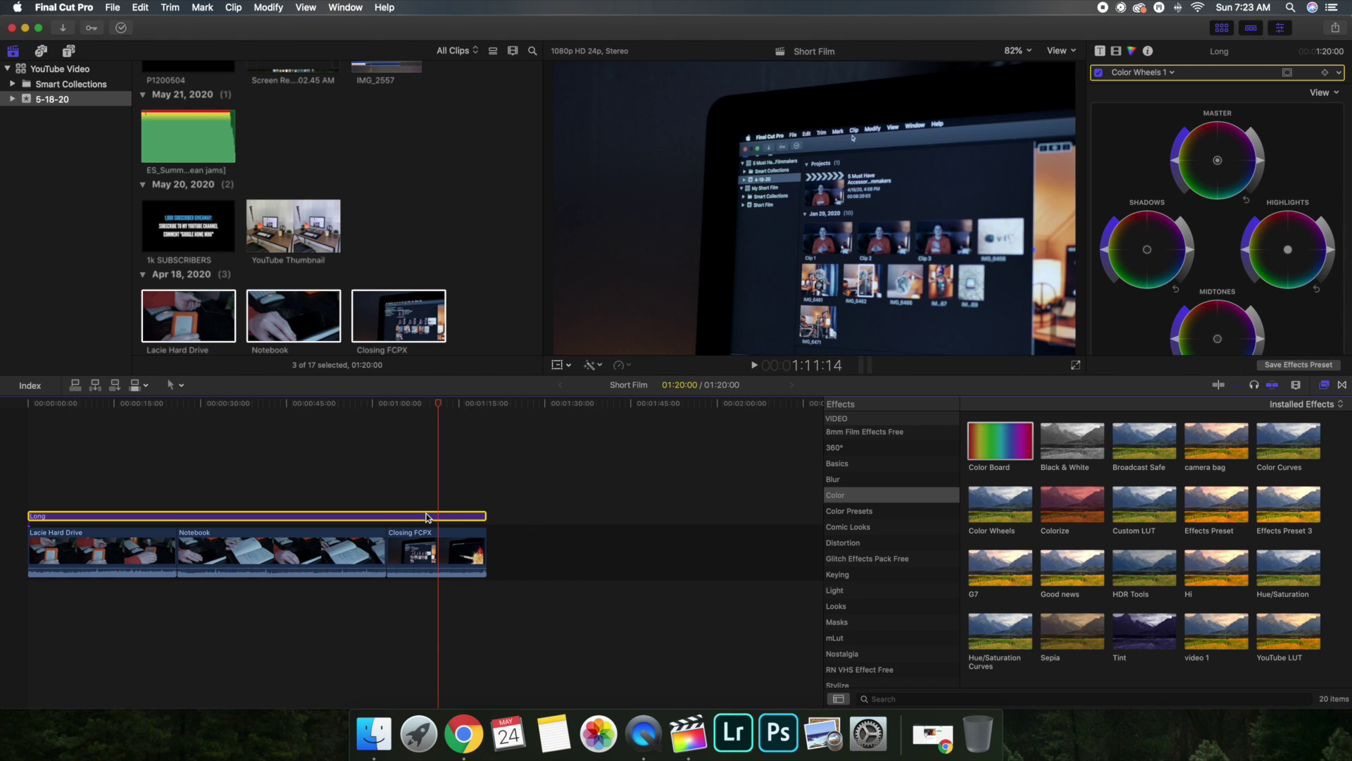
Compare the Notebook, Long and Lacie Hard Drive inspectors, confirming the clips show No Corrections
{"action": "left_click", "coordinate": [231, 486]}
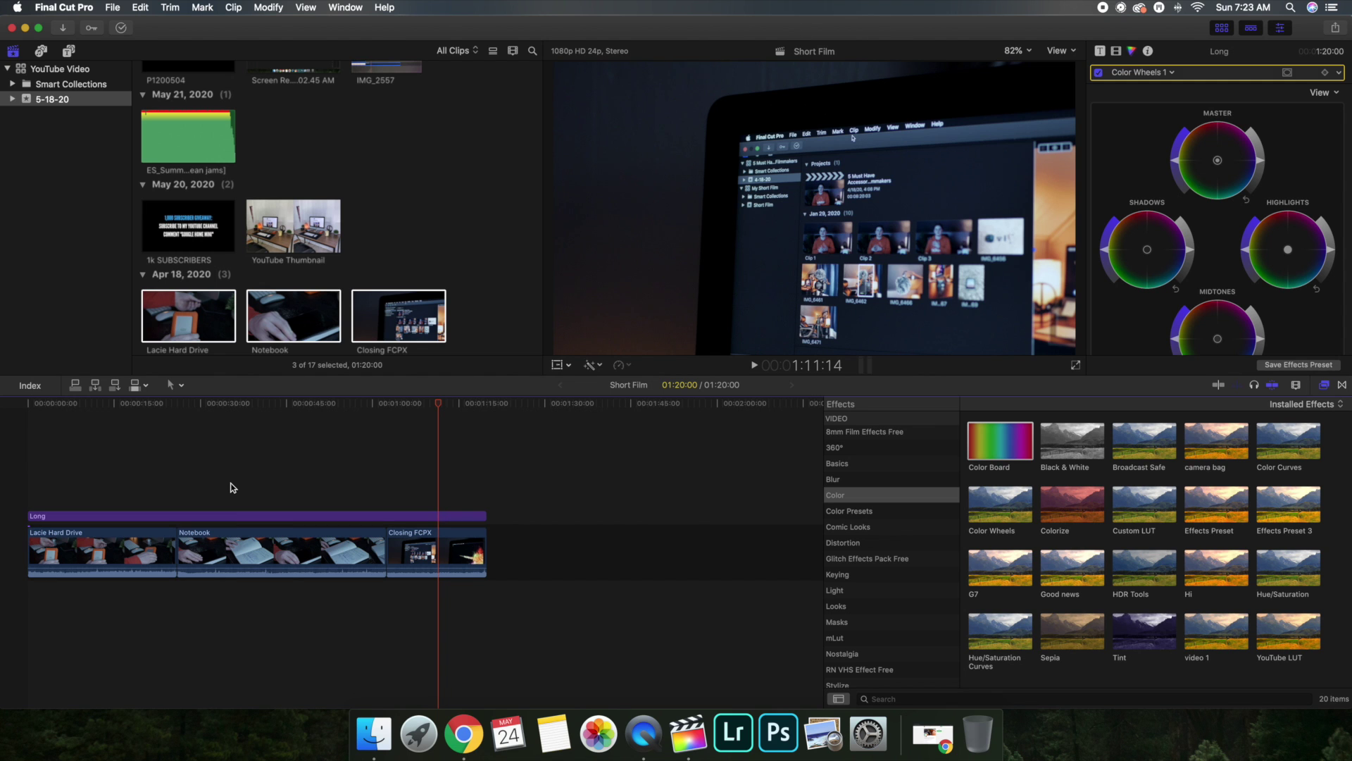
{"action": "left_click", "coordinate": [250, 546]}
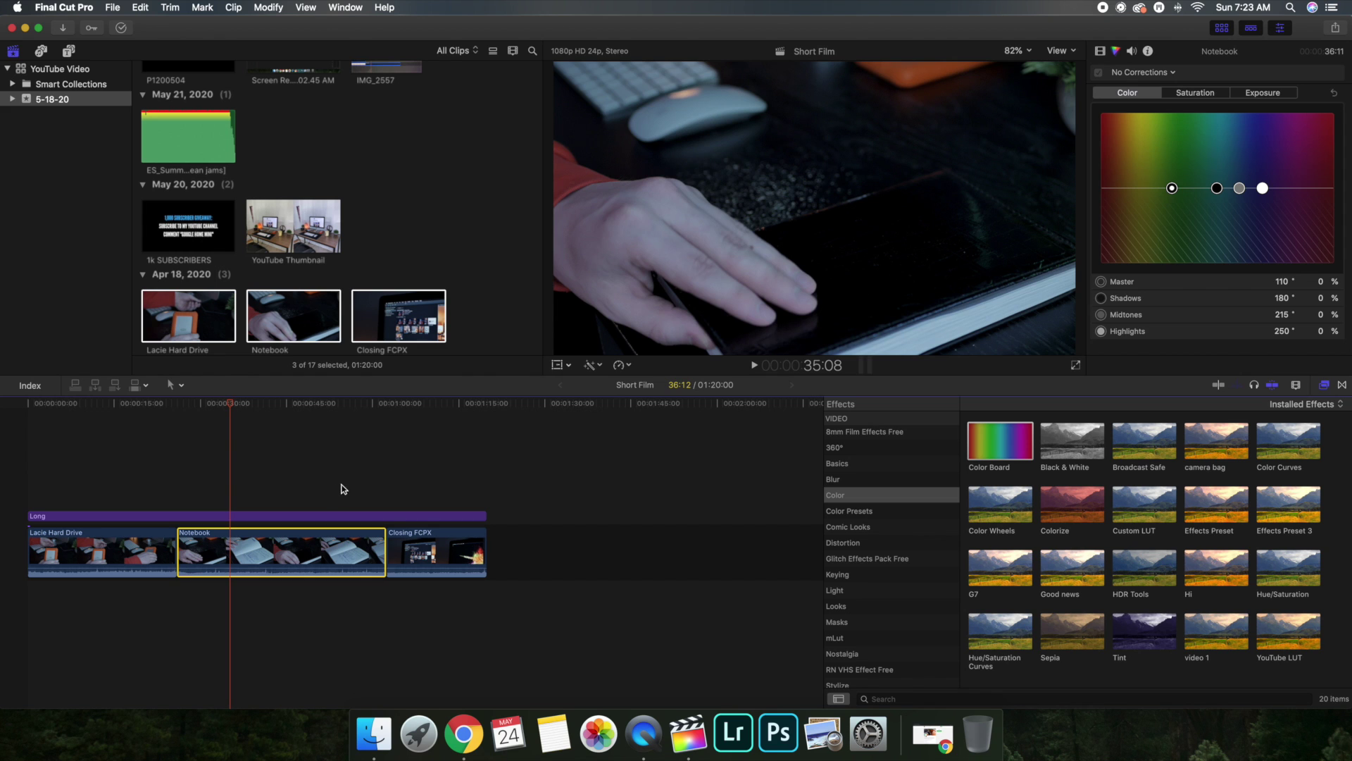
{"action": "left_click", "coordinate": [342, 488]}
{"action": "left_click", "coordinate": [293, 517]}
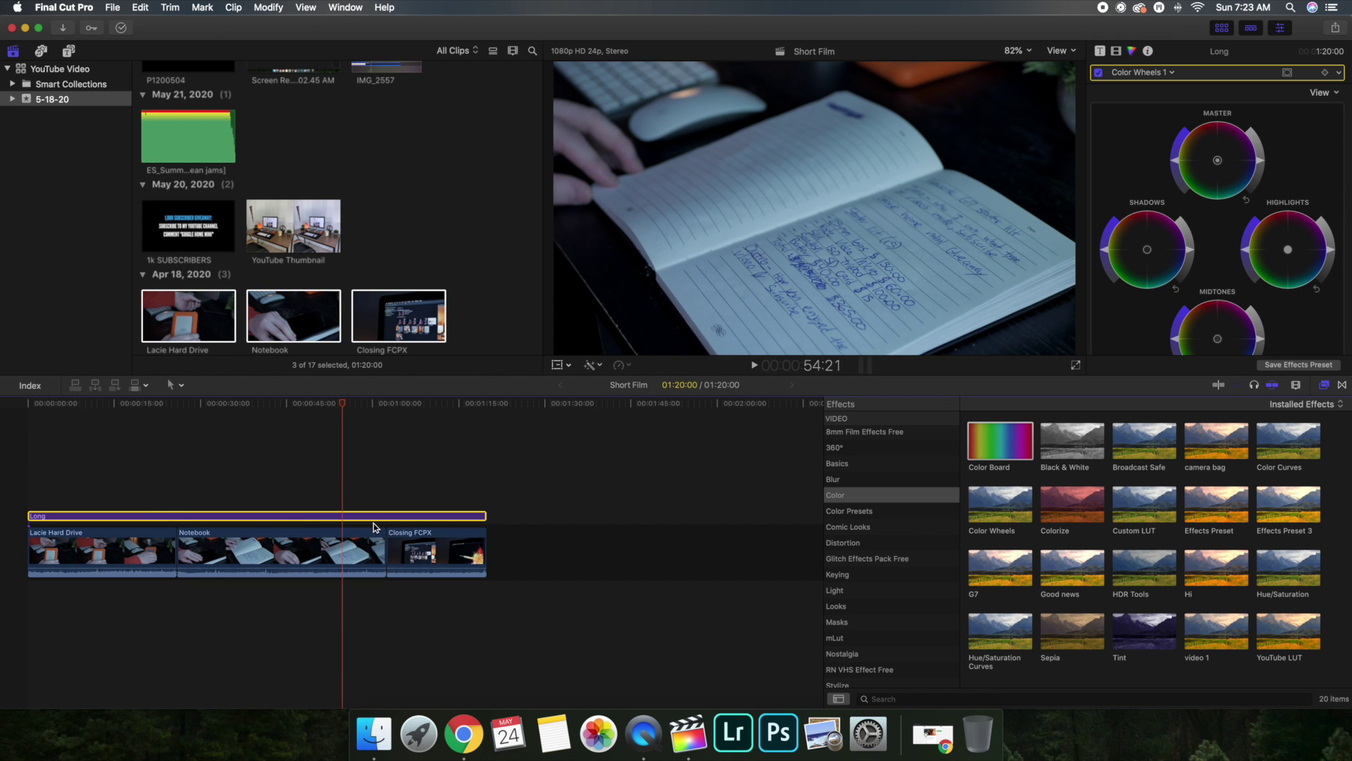
{"action": "left_click", "coordinate": [214, 544]}
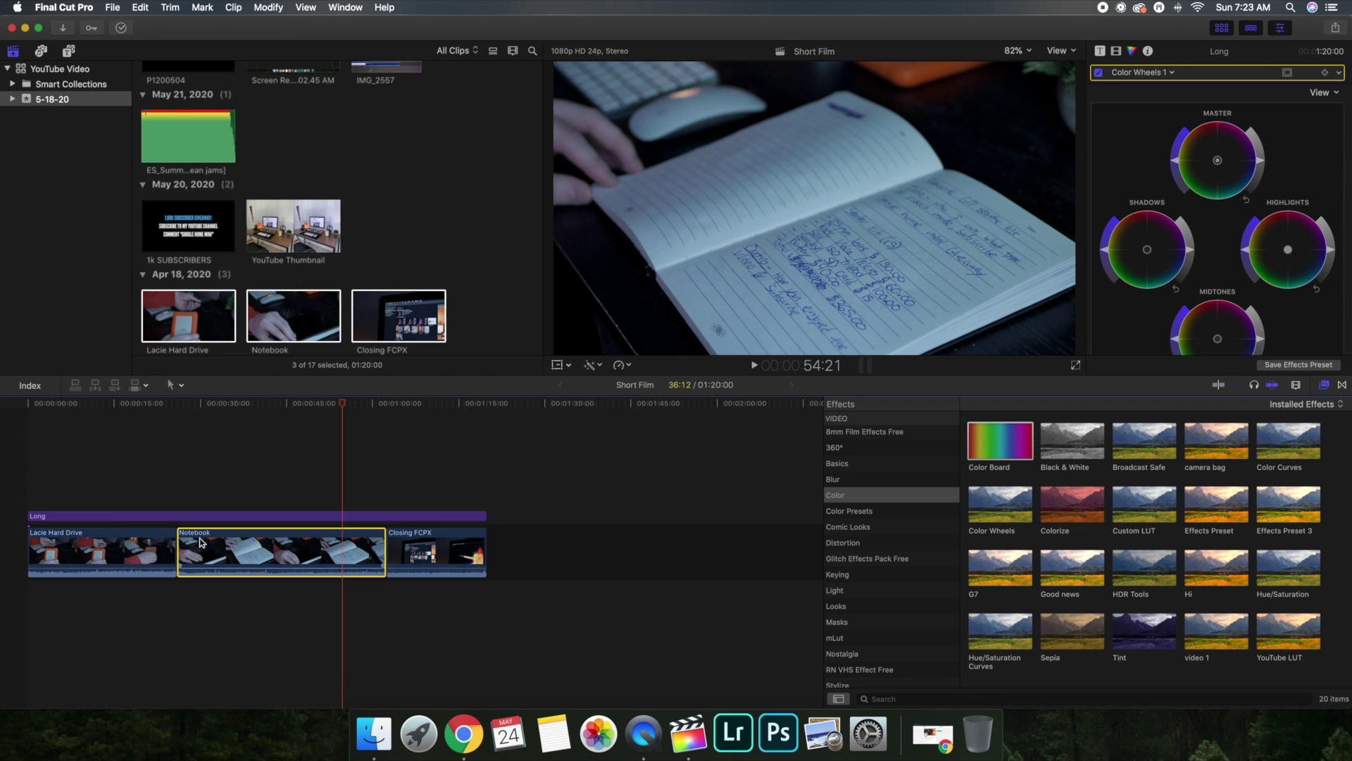
{"action": "left_click", "coordinate": [105, 513]}
{"action": "left_click", "coordinate": [112, 541]}
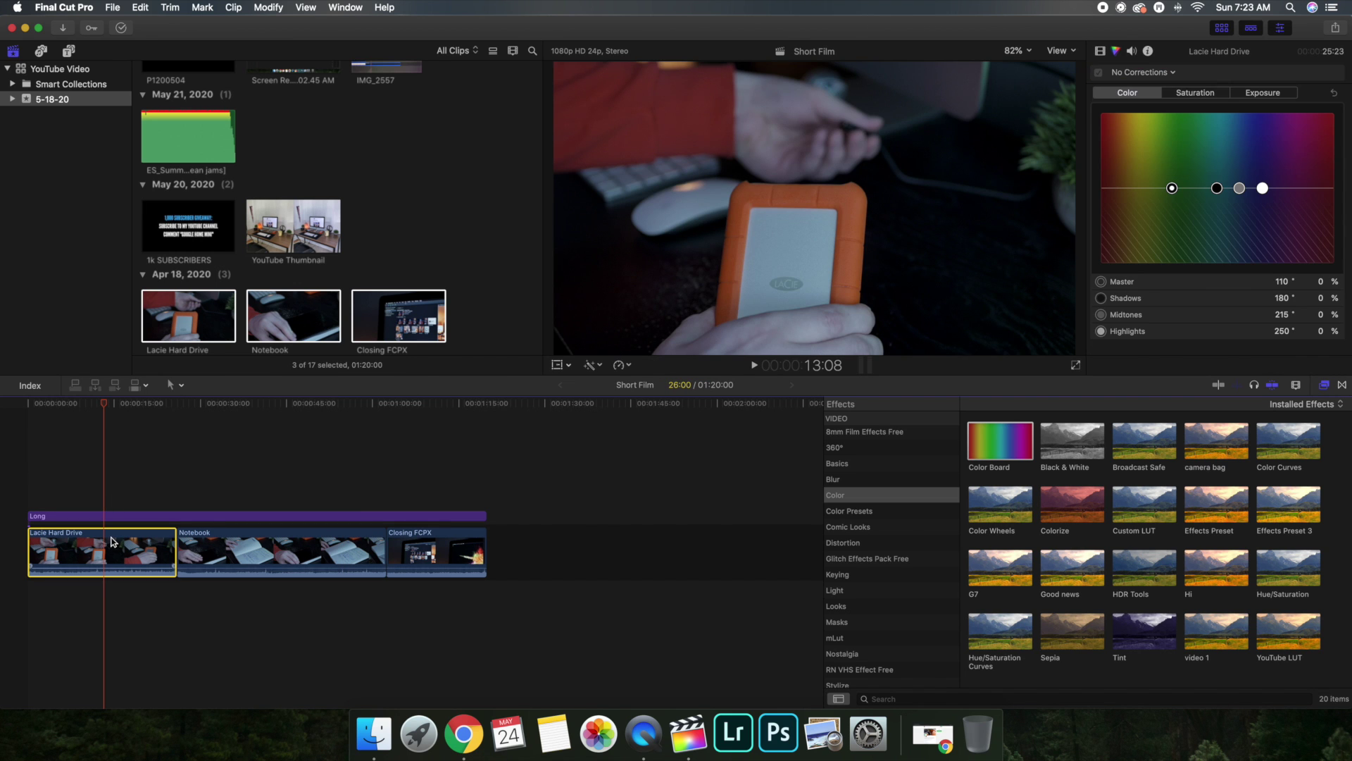